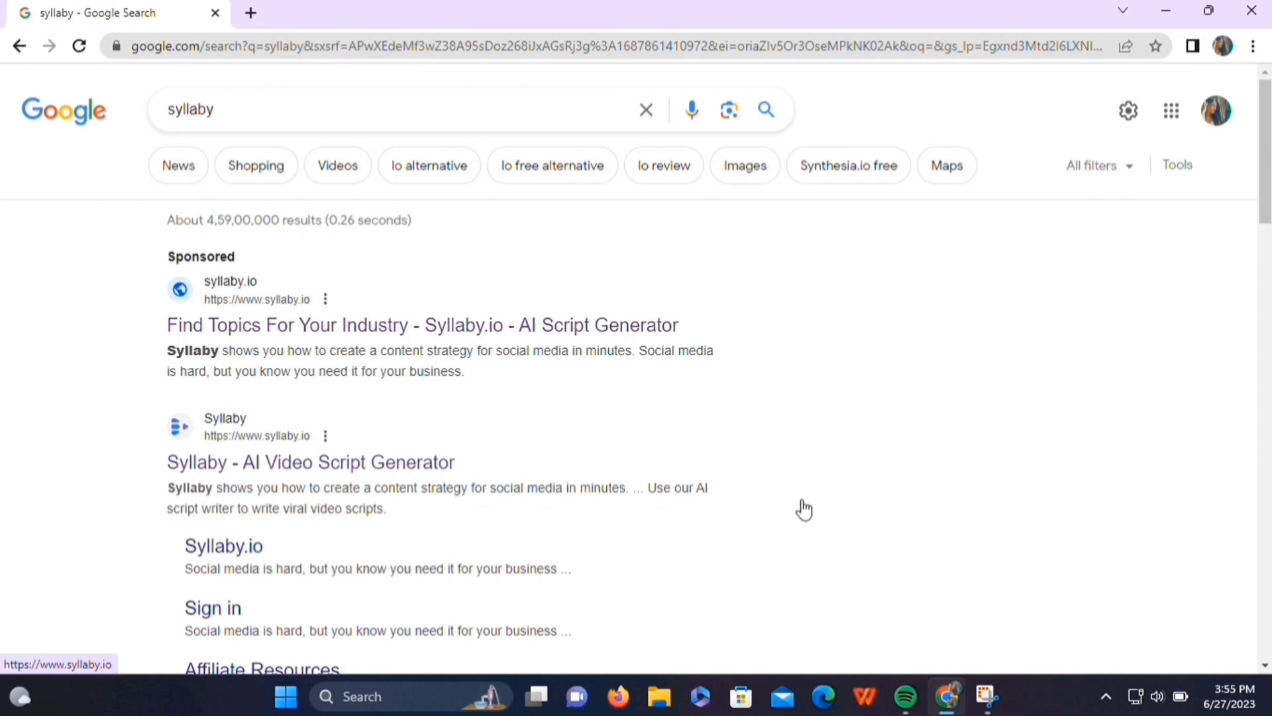
Open the 'Syllaby - AI Video Script Generator' result to reach the Syllaby homepage
scroll(795, 453, down, 2)
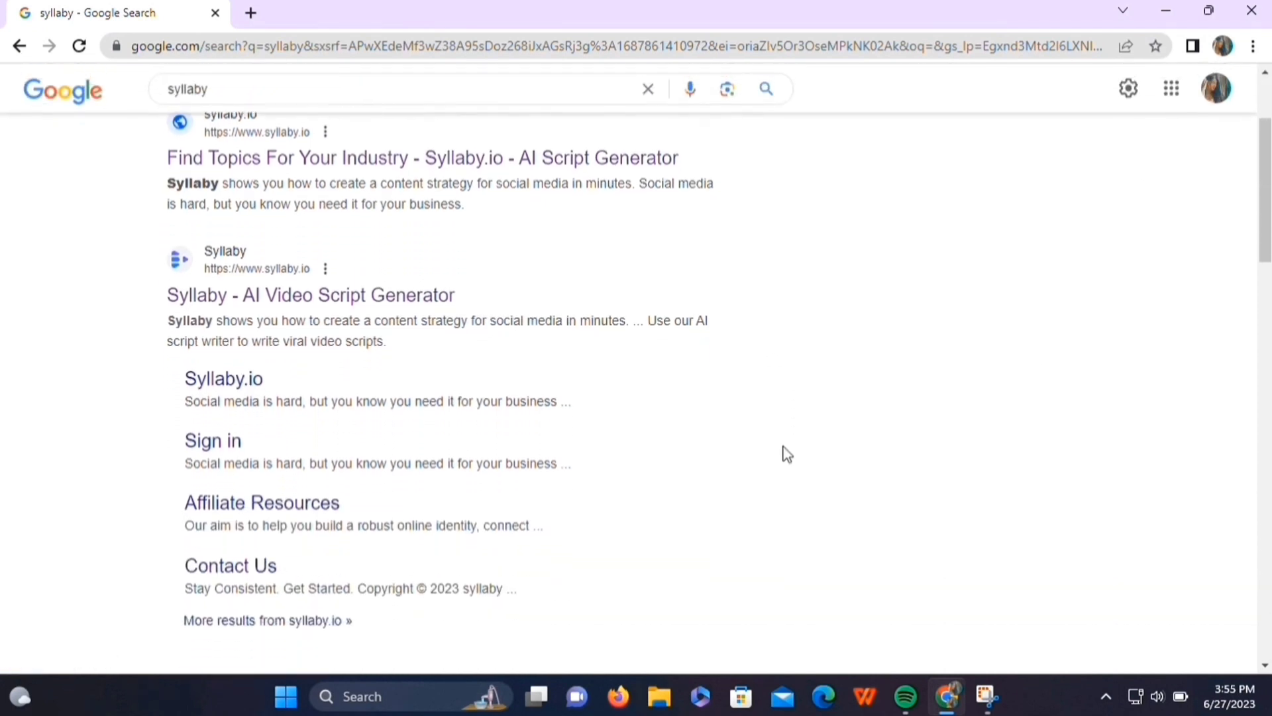
click(410, 304)
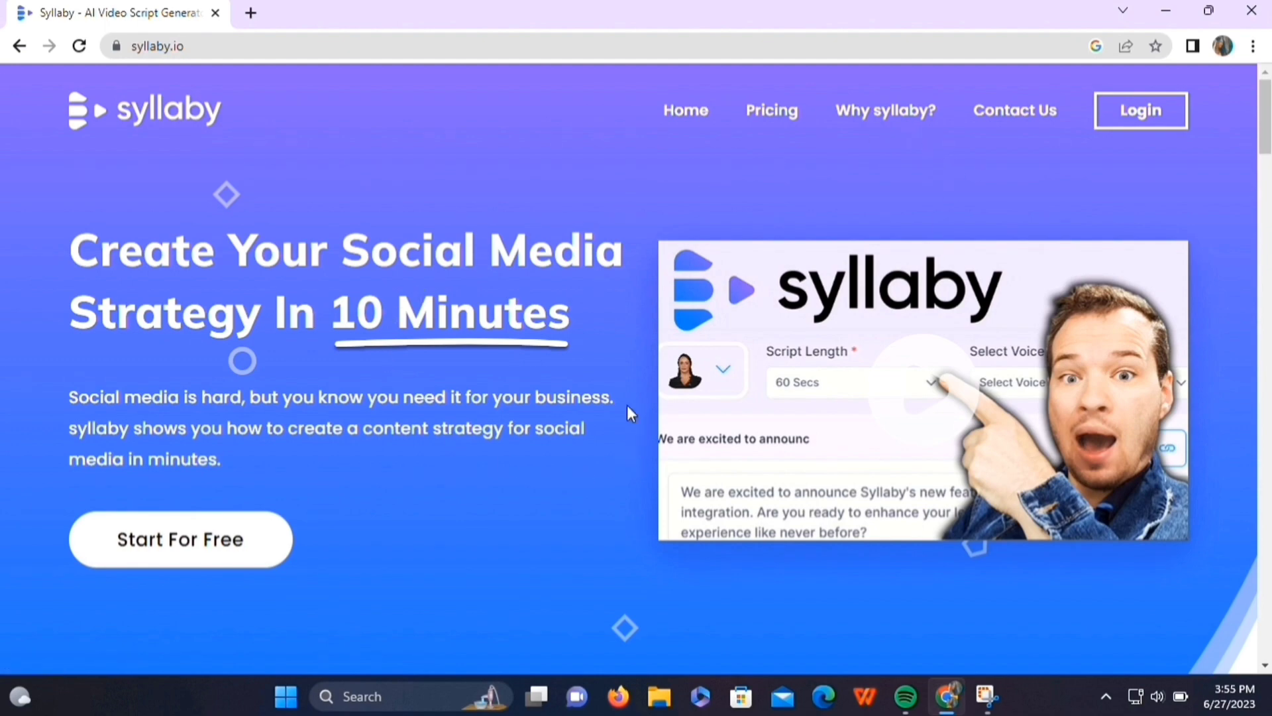
scroll(252, 297, down, 1)
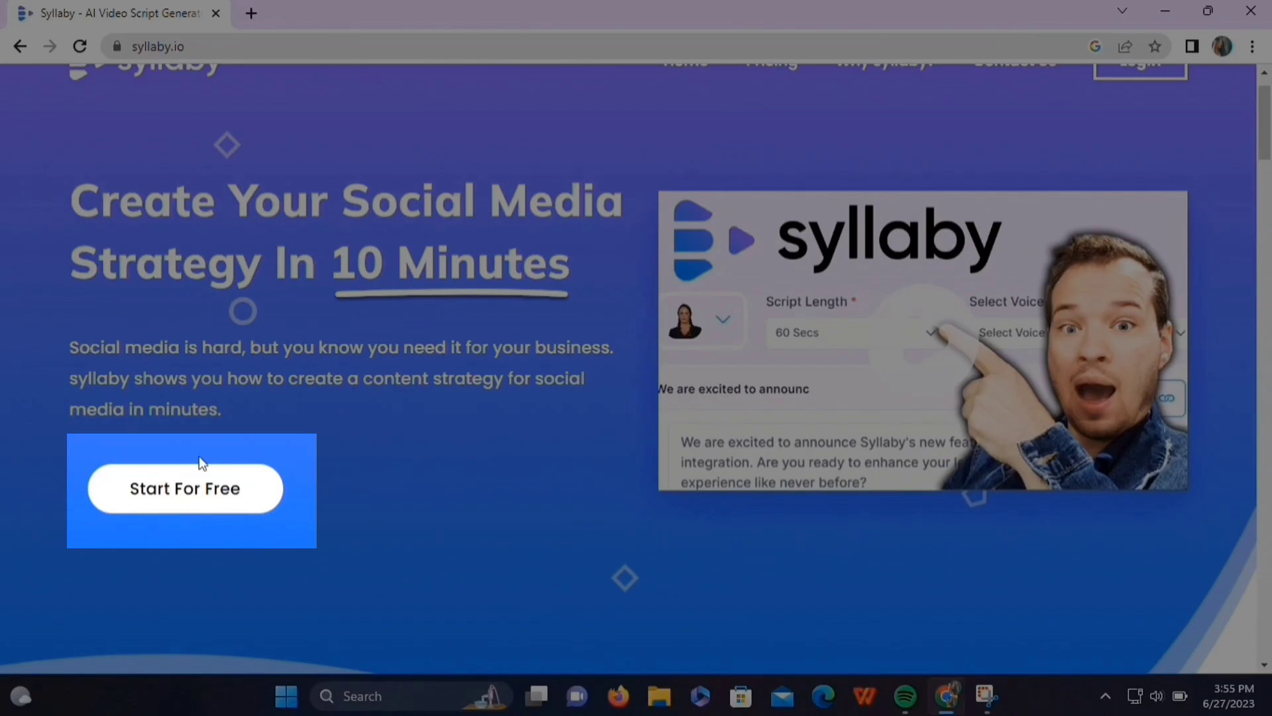
Register a free Syllaby account, opting in to product update emails
click(198, 495)
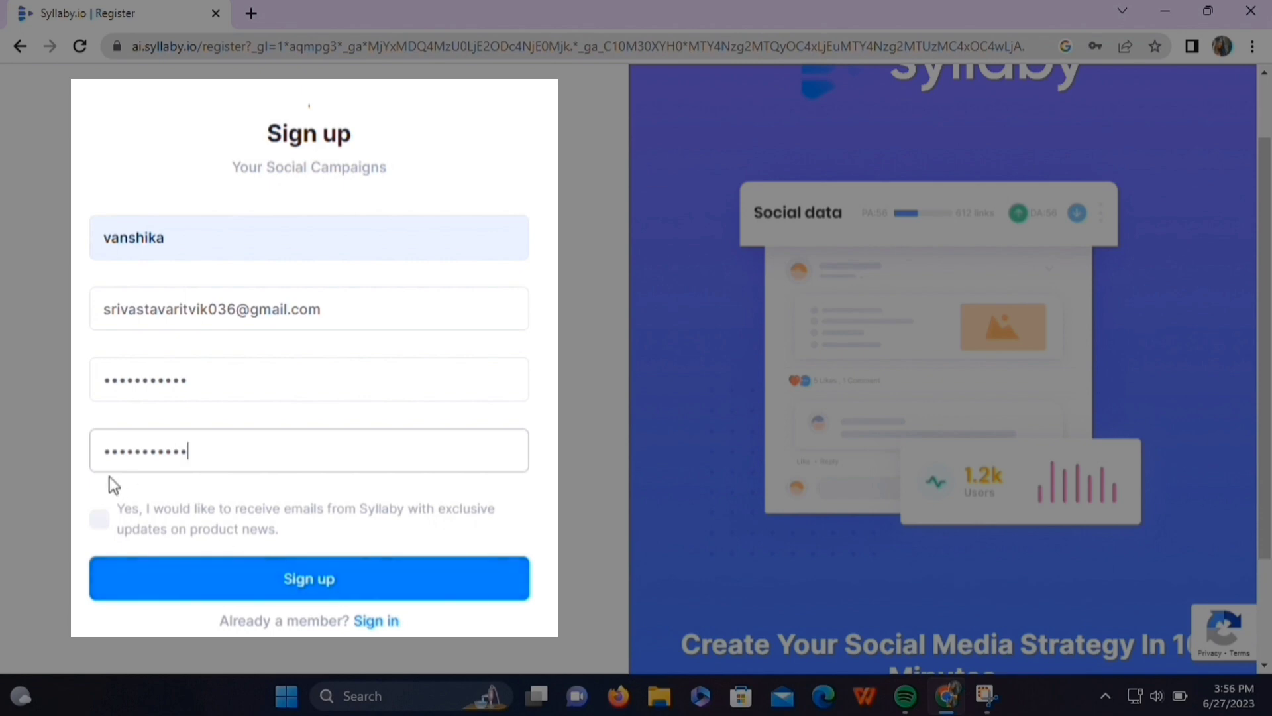
click(101, 519)
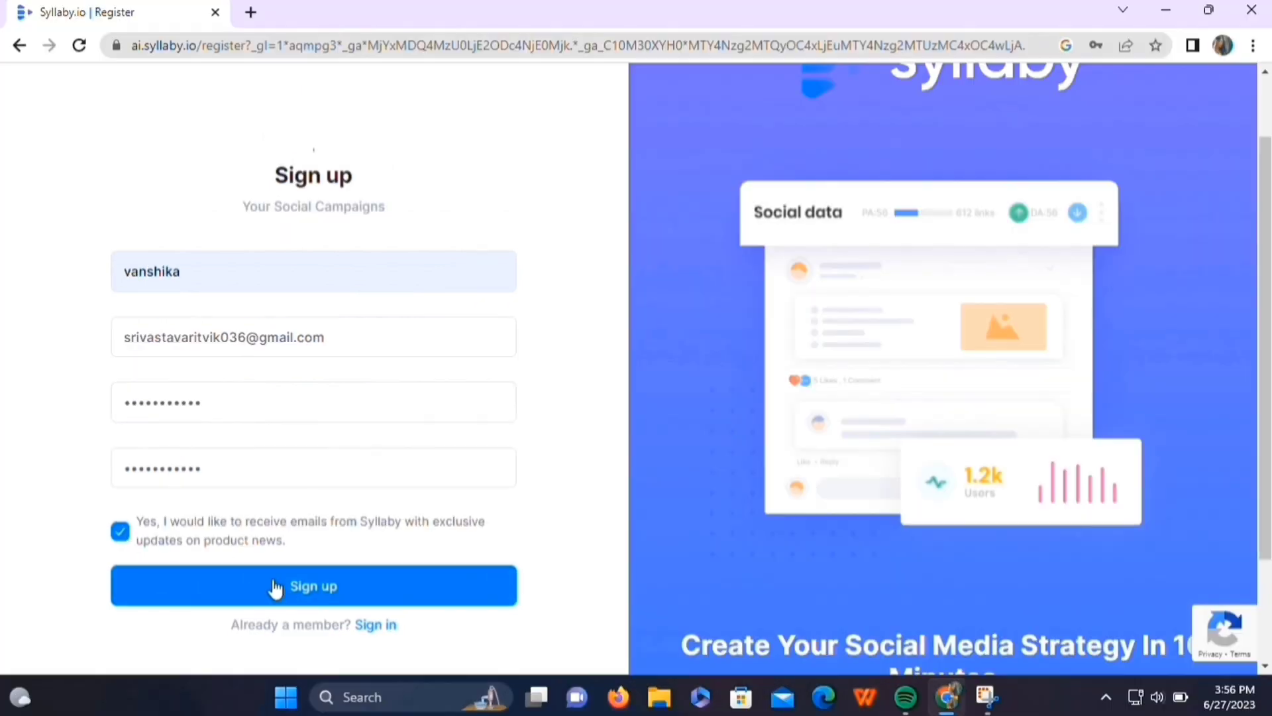
click(275, 588)
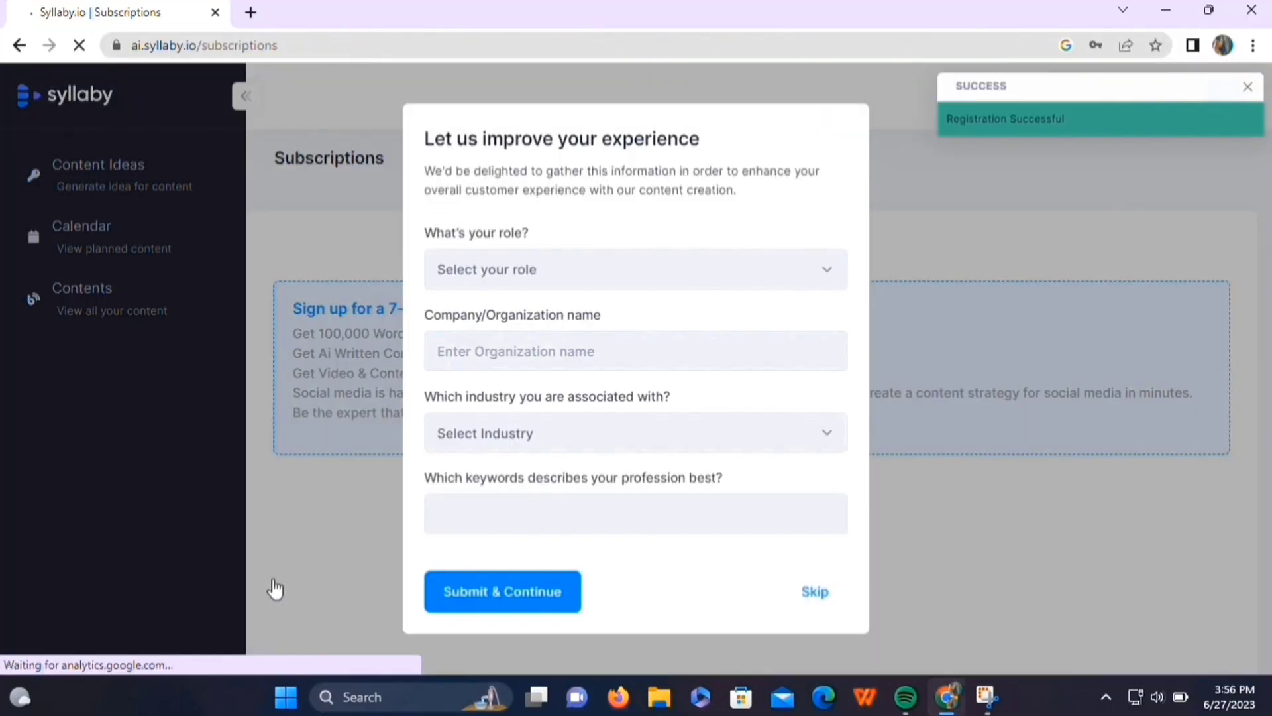
Submit the survey as Production Manager at Hypnocom Solutions, industry Media and Entertainment
click(542, 263)
click(522, 400)
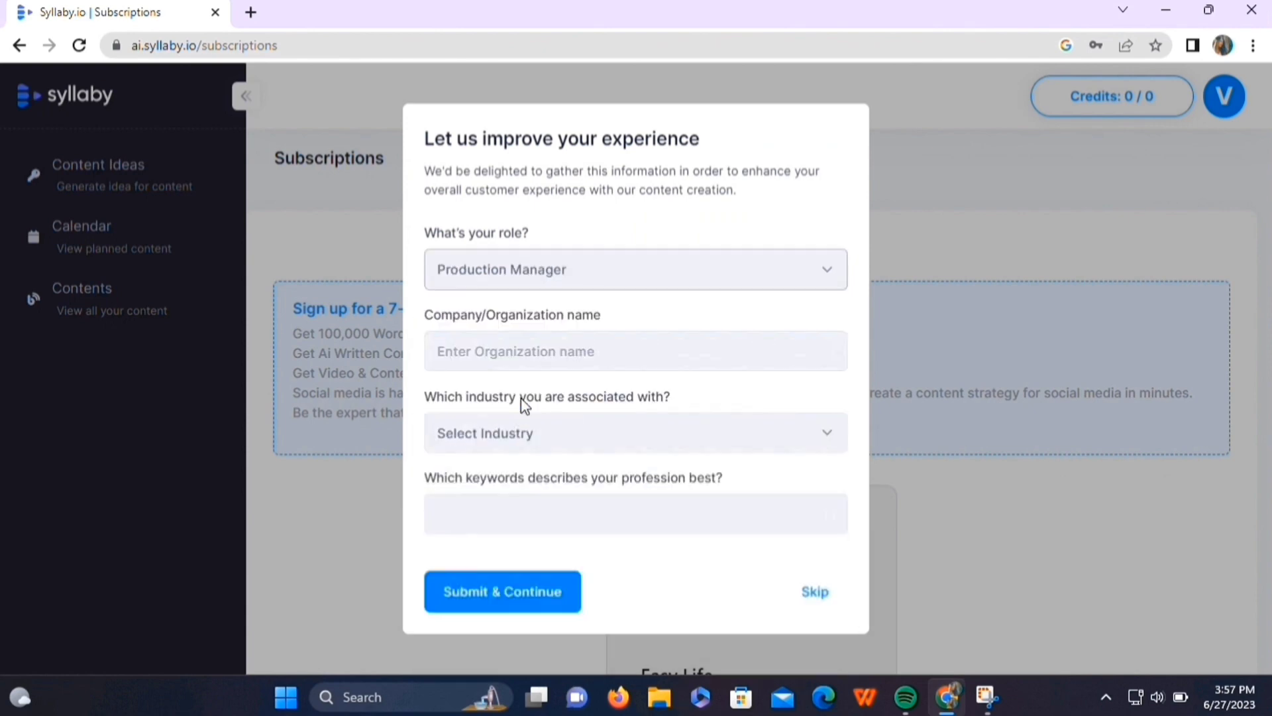
click(558, 348)
text(Hypnocom Solutions)
click(585, 431)
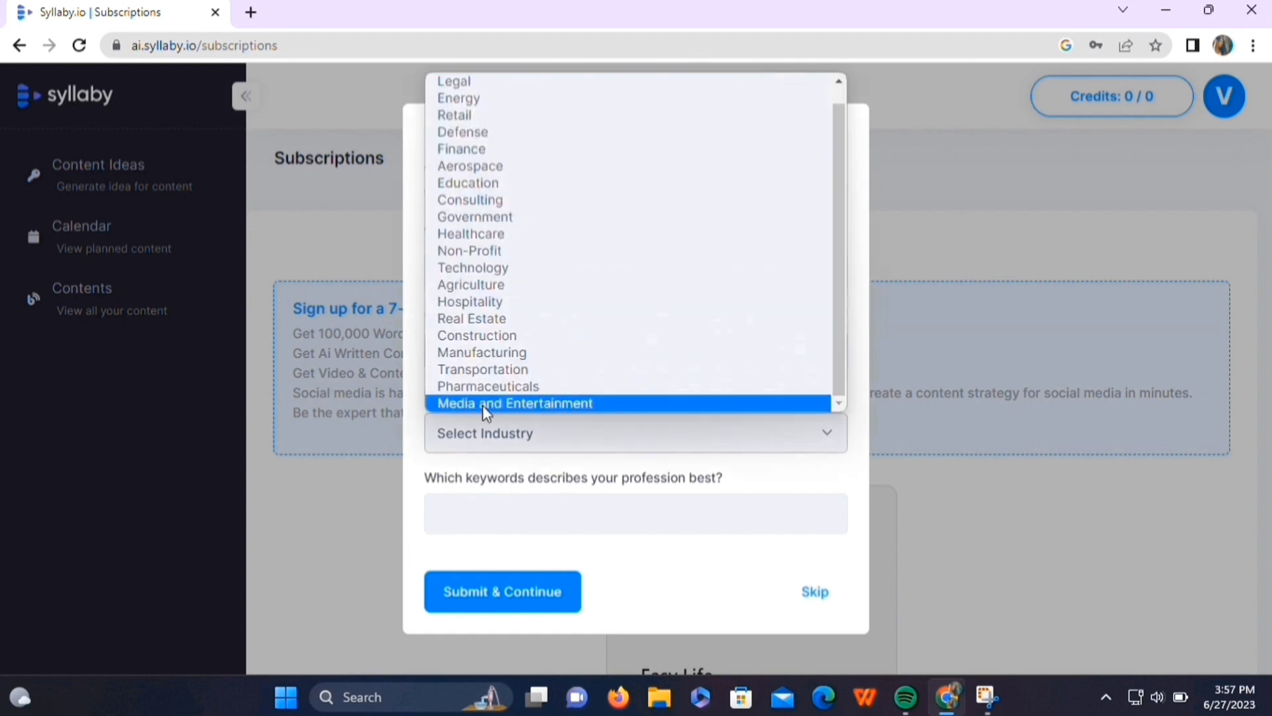
click(483, 404)
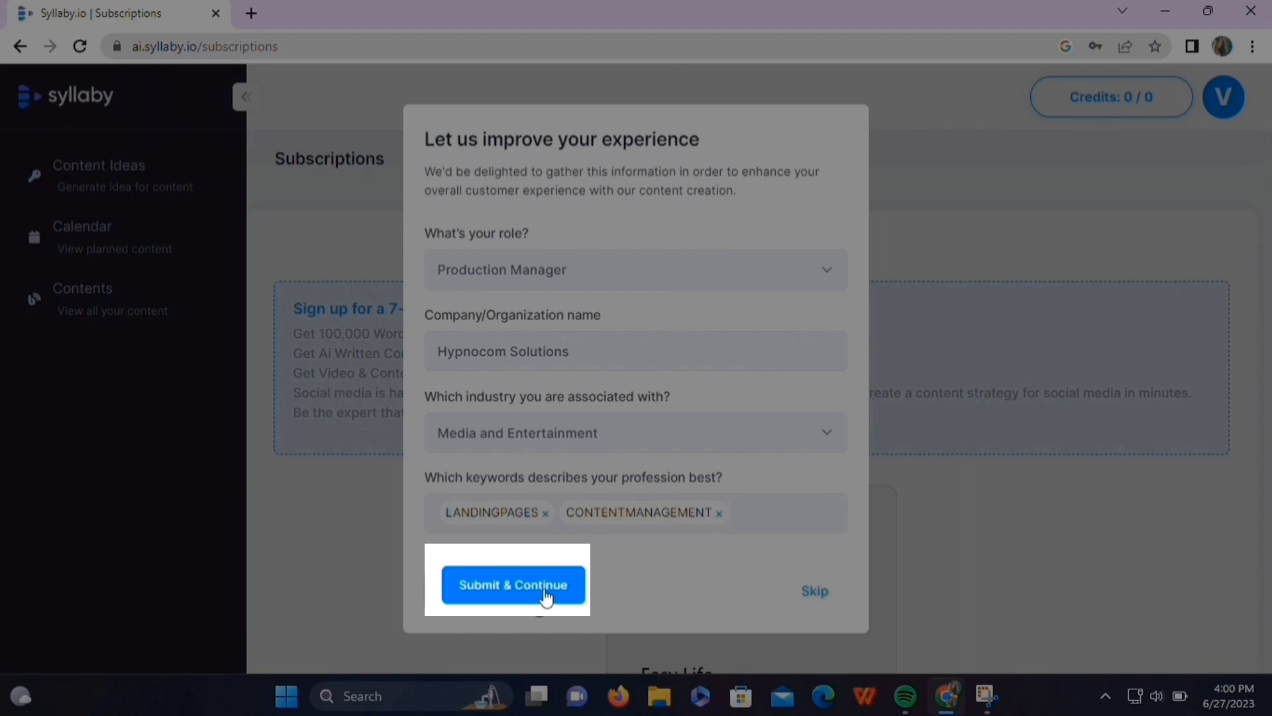
click(544, 592)
Start the $49/month Easy Life 7-day free trial from the Subscriptions page
scroll(483, 503, down, 5)
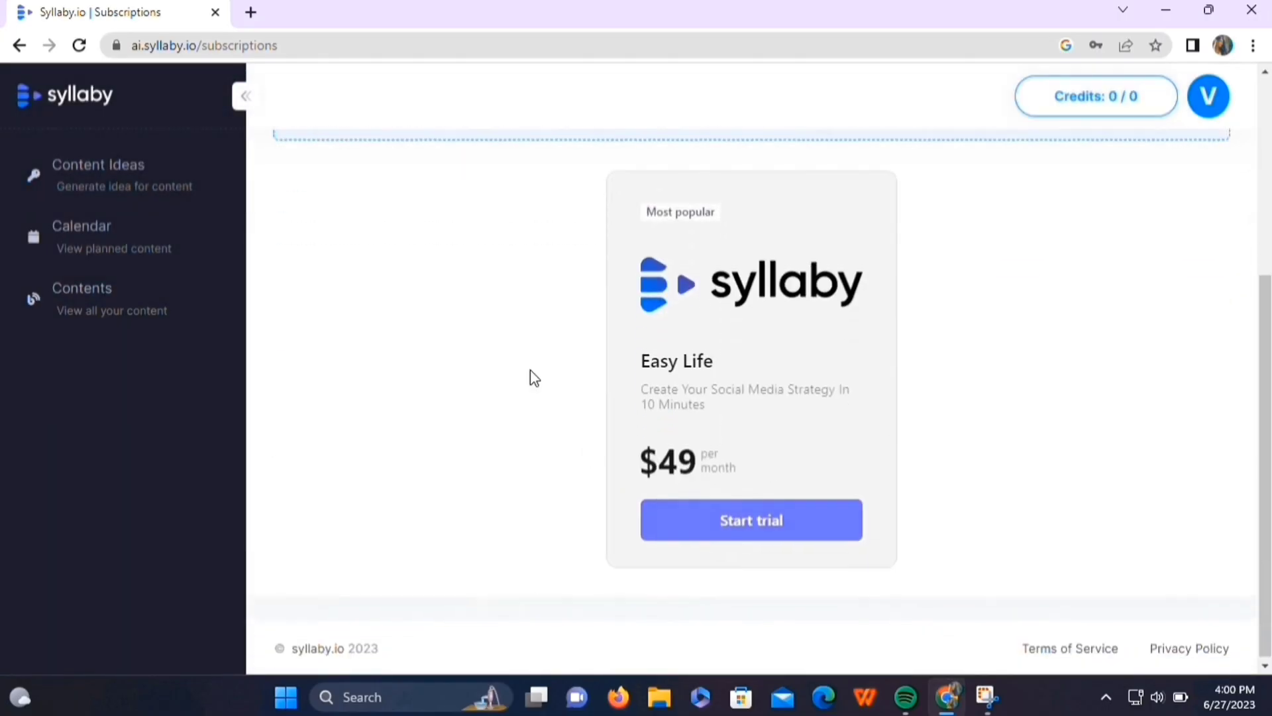
scroll(530, 370, up, 2)
scroll(530, 369, up, 3)
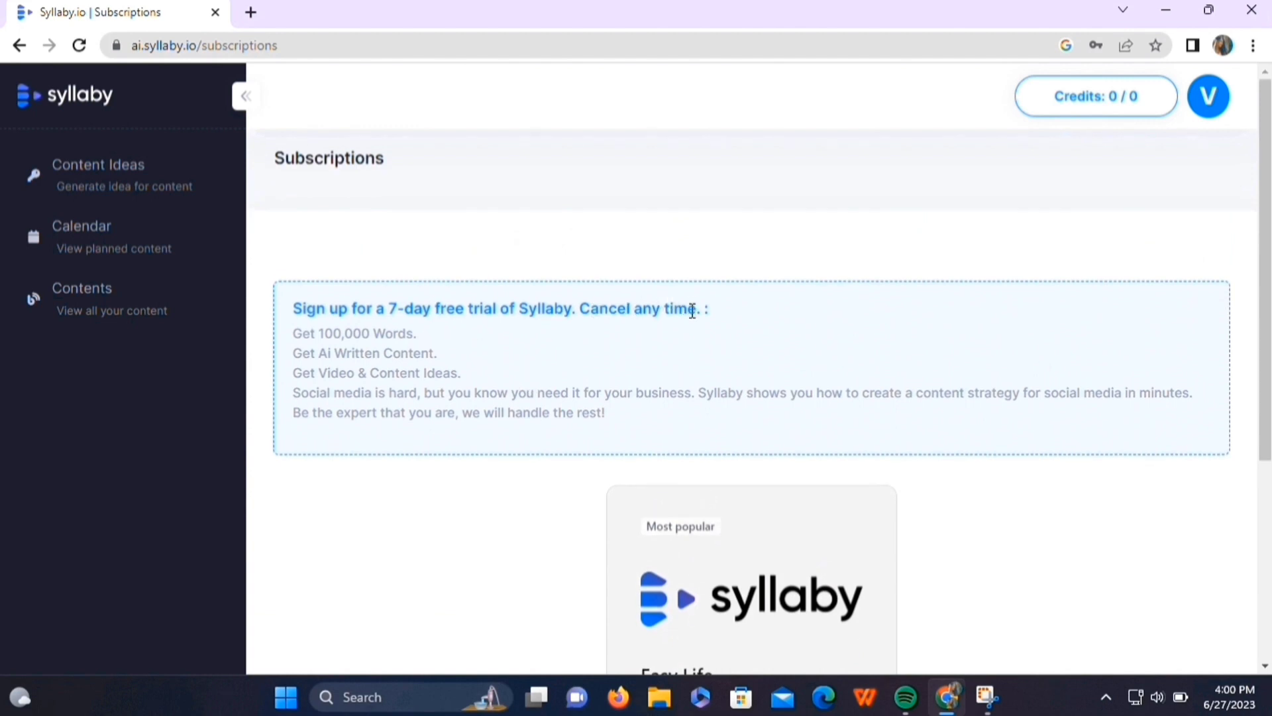
triple_click(464, 373)
click(470, 389)
scroll(583, 444, down, 3)
click(768, 633)
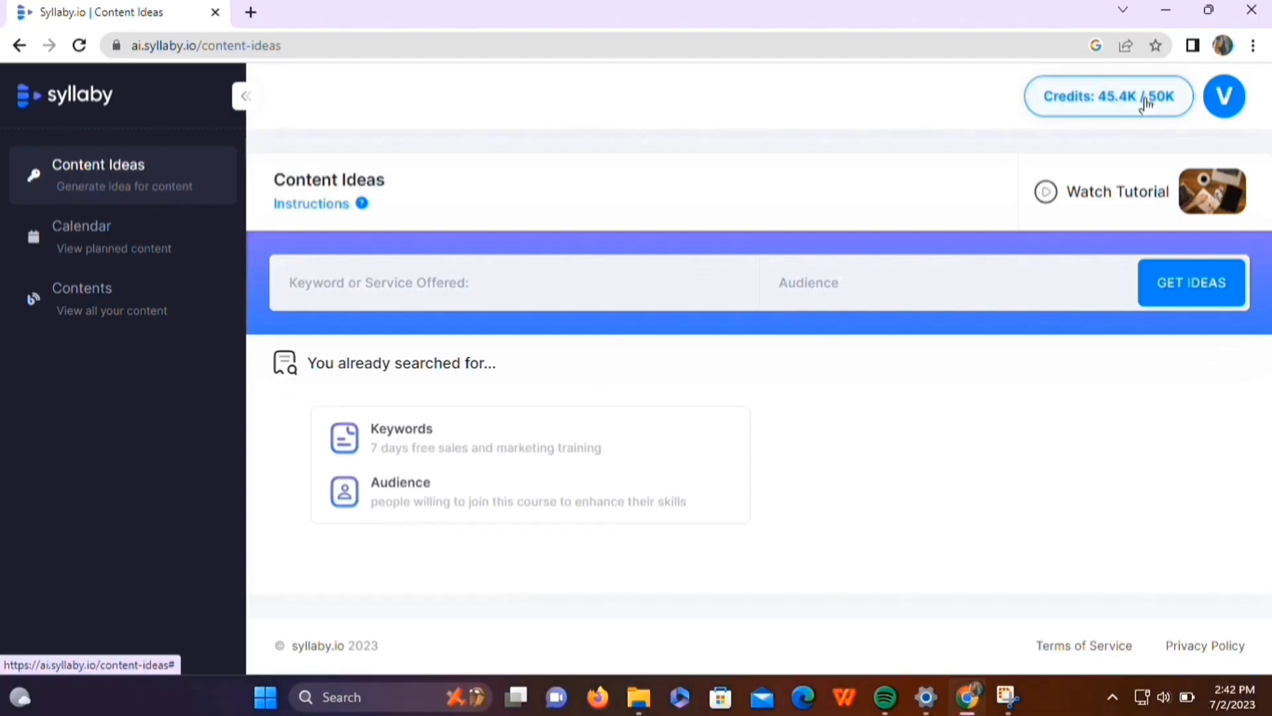
Read the Credits explanation and view the Credit Spent History, showing 45.4K / 50K
click(1144, 98)
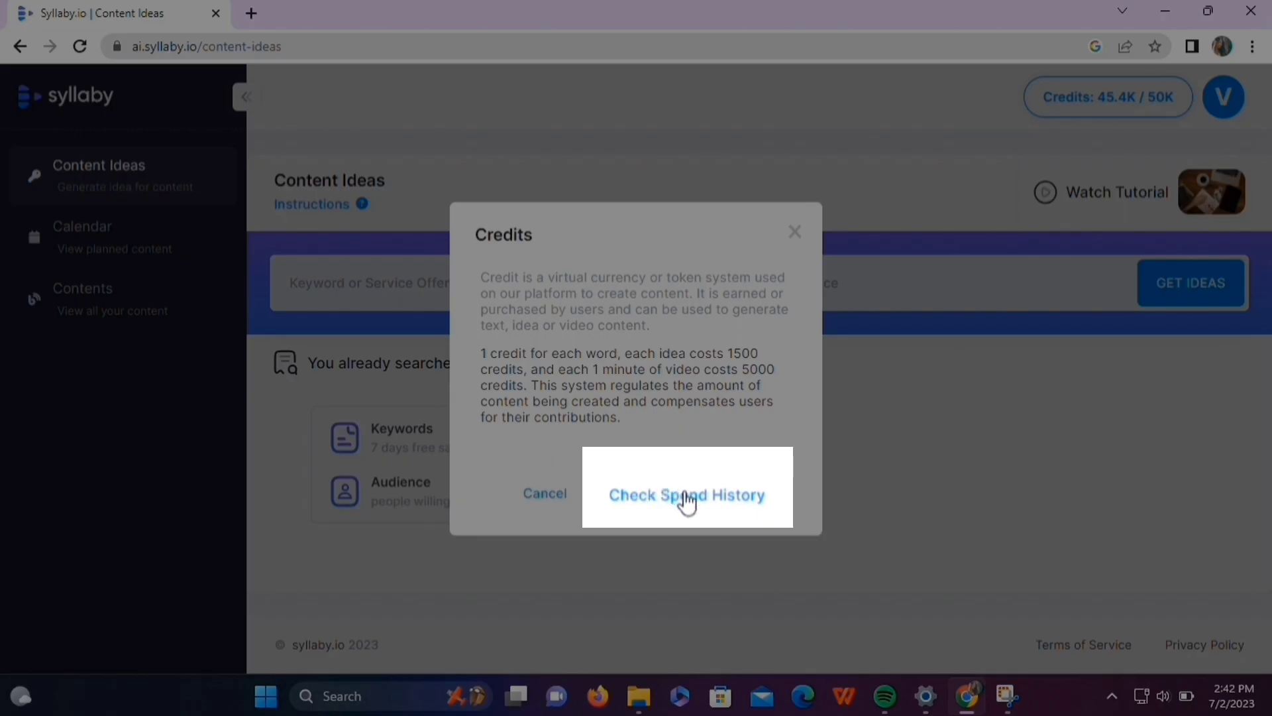
click(686, 502)
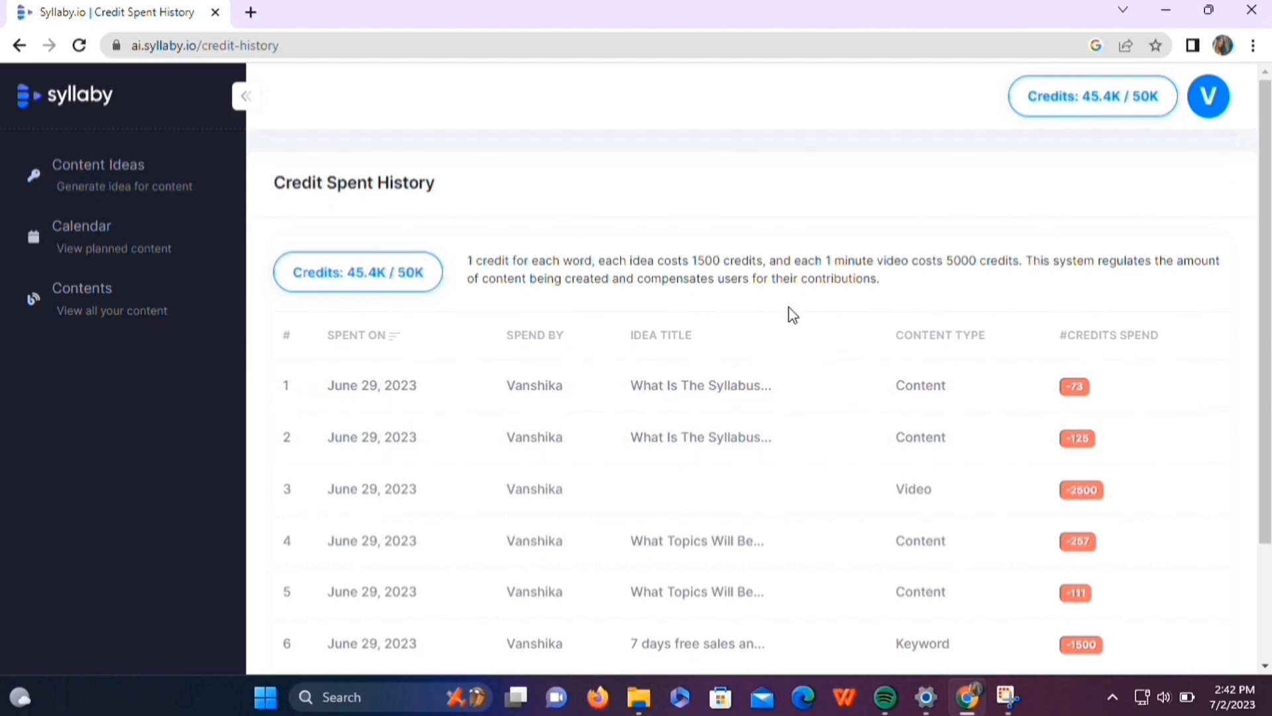
scroll(791, 311, down, 2)
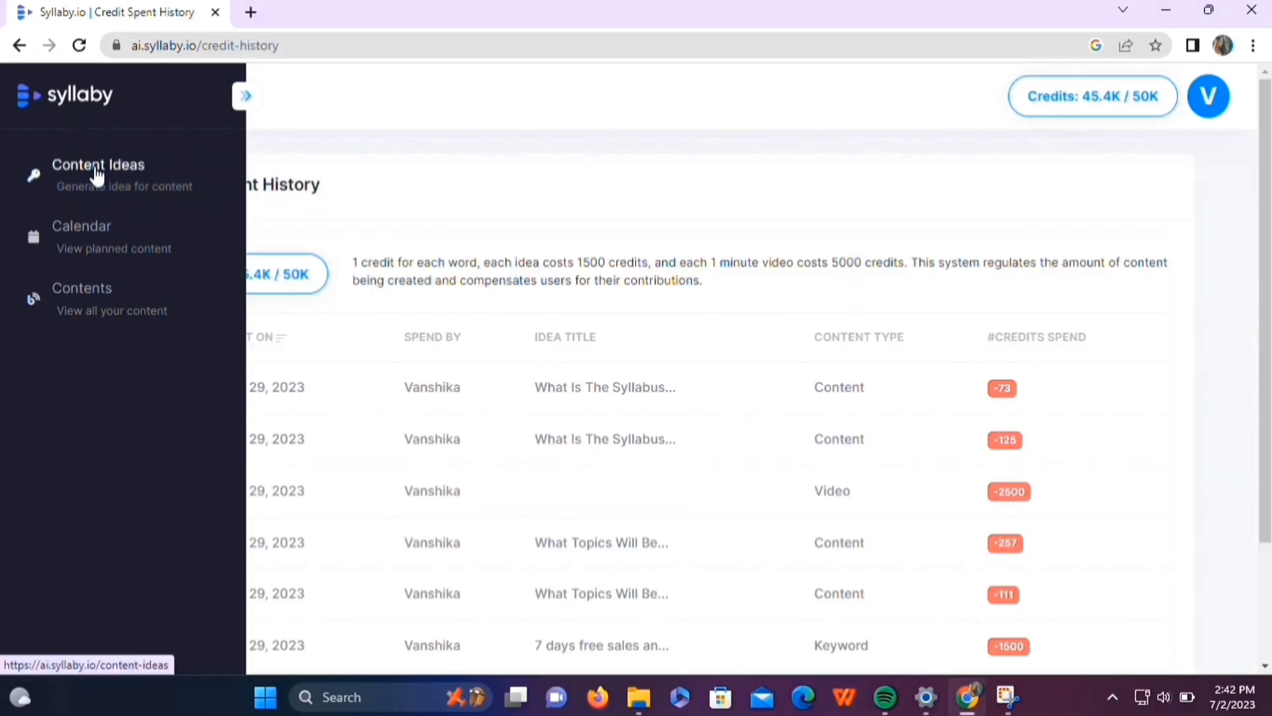
Request content ideas for keyword 'WEBSITE FOR' and audience 'ENTERPRENUER'
click(96, 173)
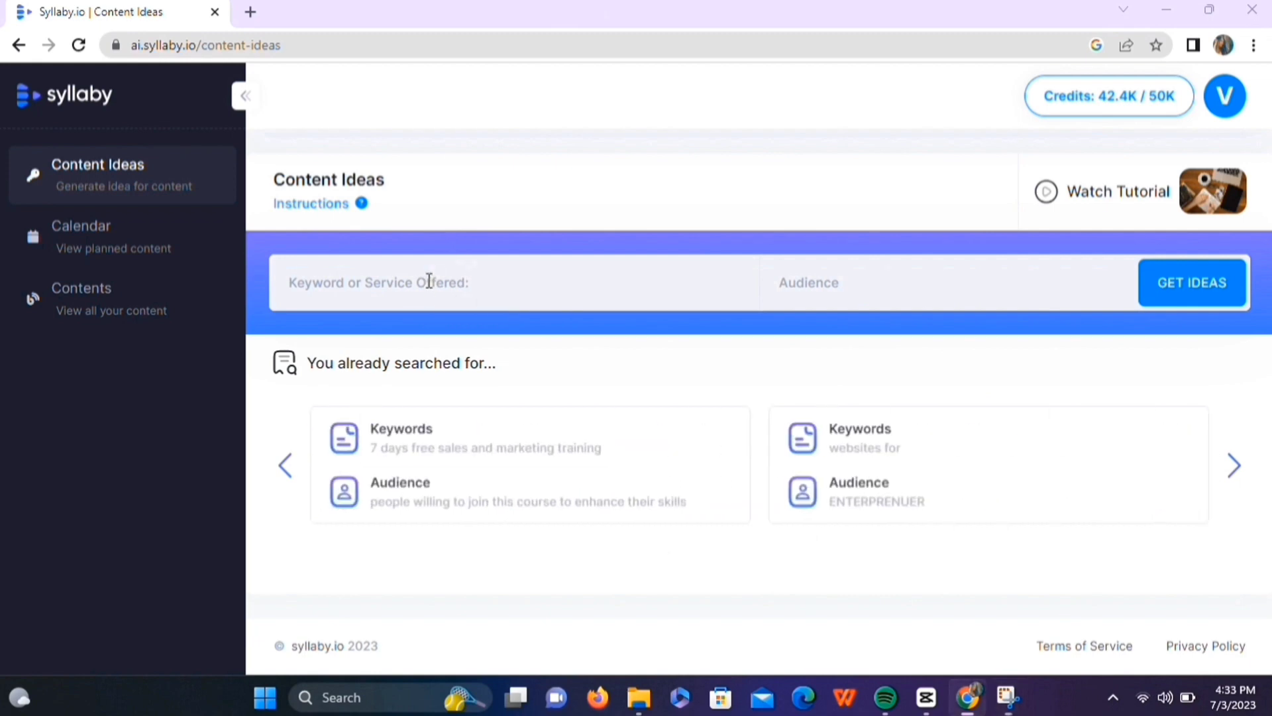
click(429, 281)
text(WEB)
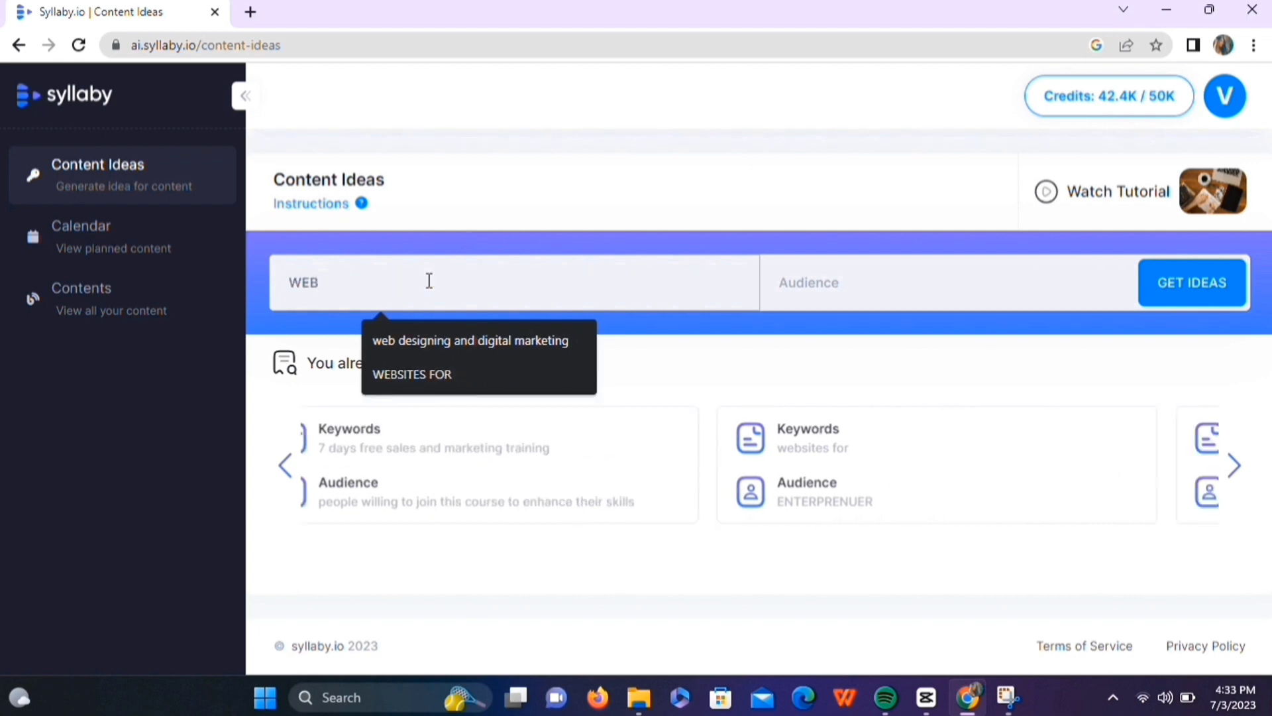
text(SITE FOR)
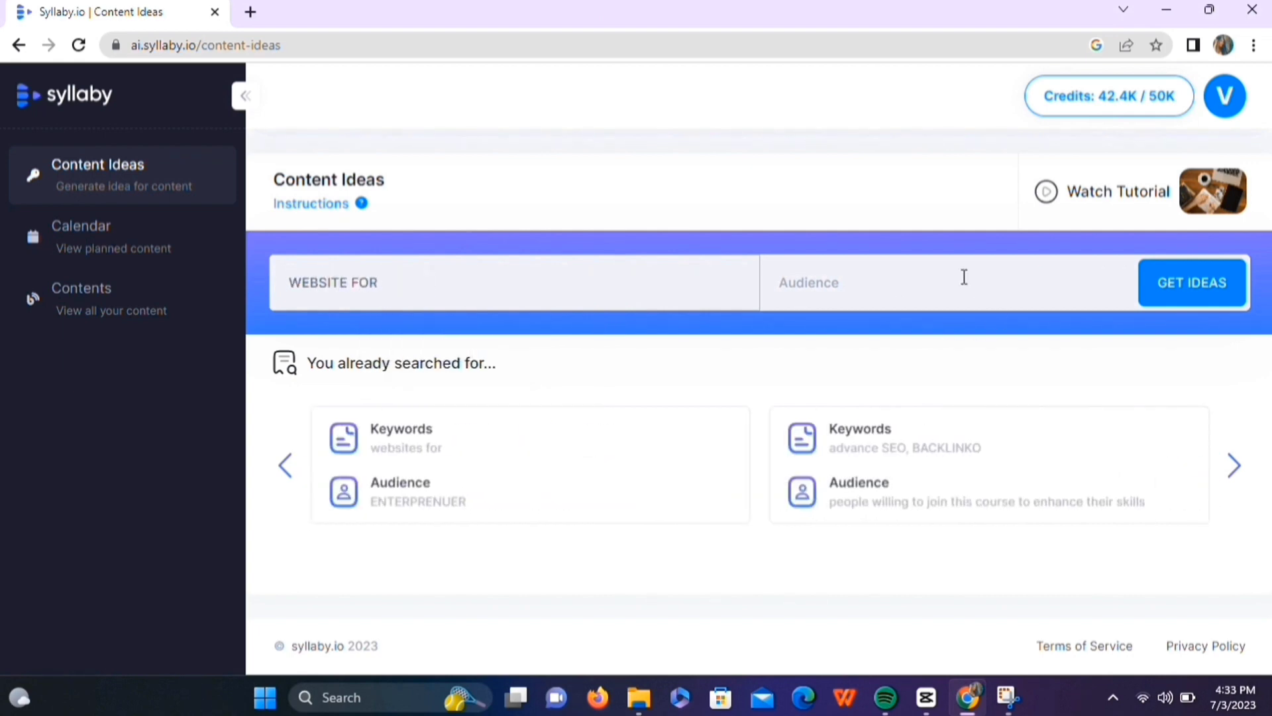
click(924, 279)
text(ENTER)
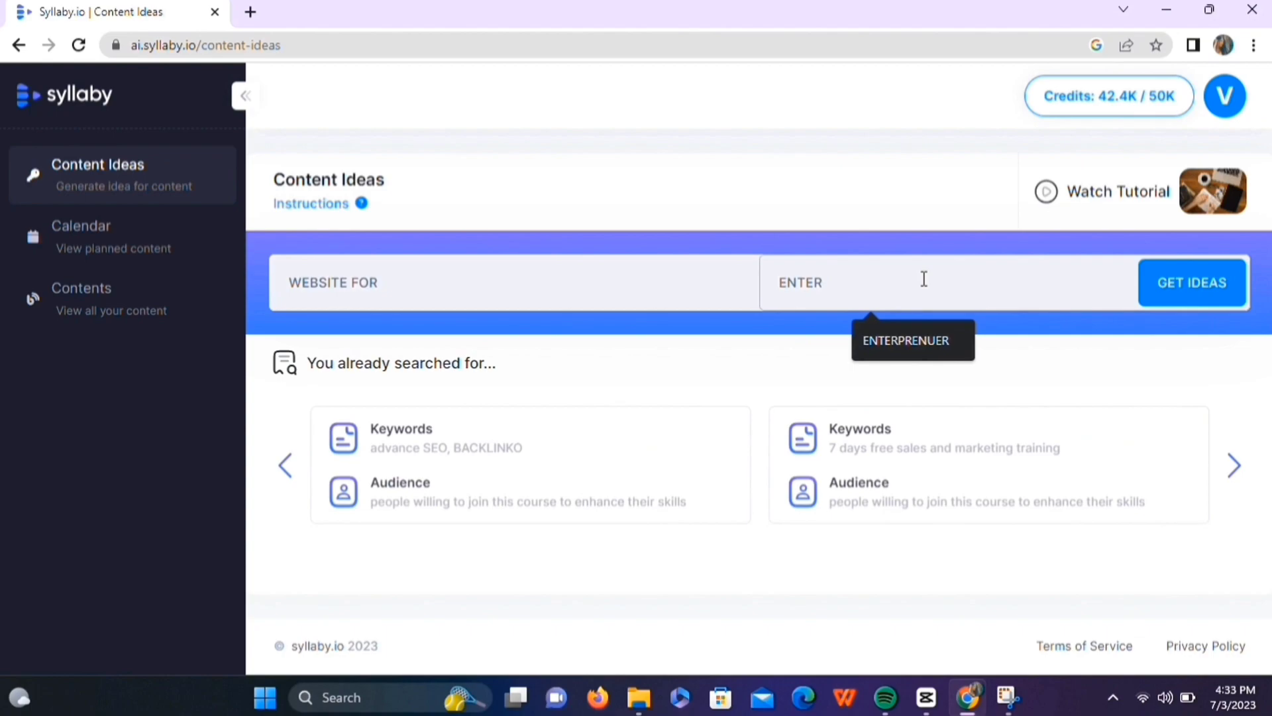
click(928, 338)
click(1151, 281)
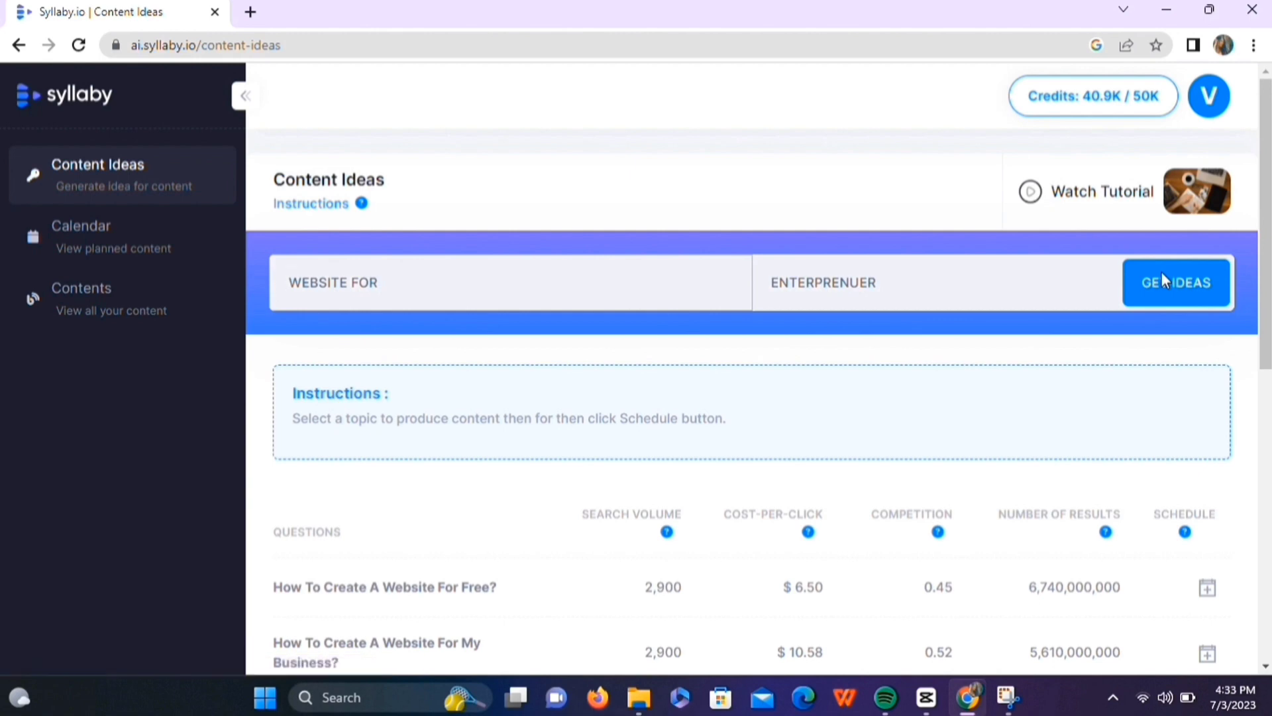
Review the returned ideas, such as 'How To Create A Website For Free?', and their metrics
scroll(802, 477, down, 3)
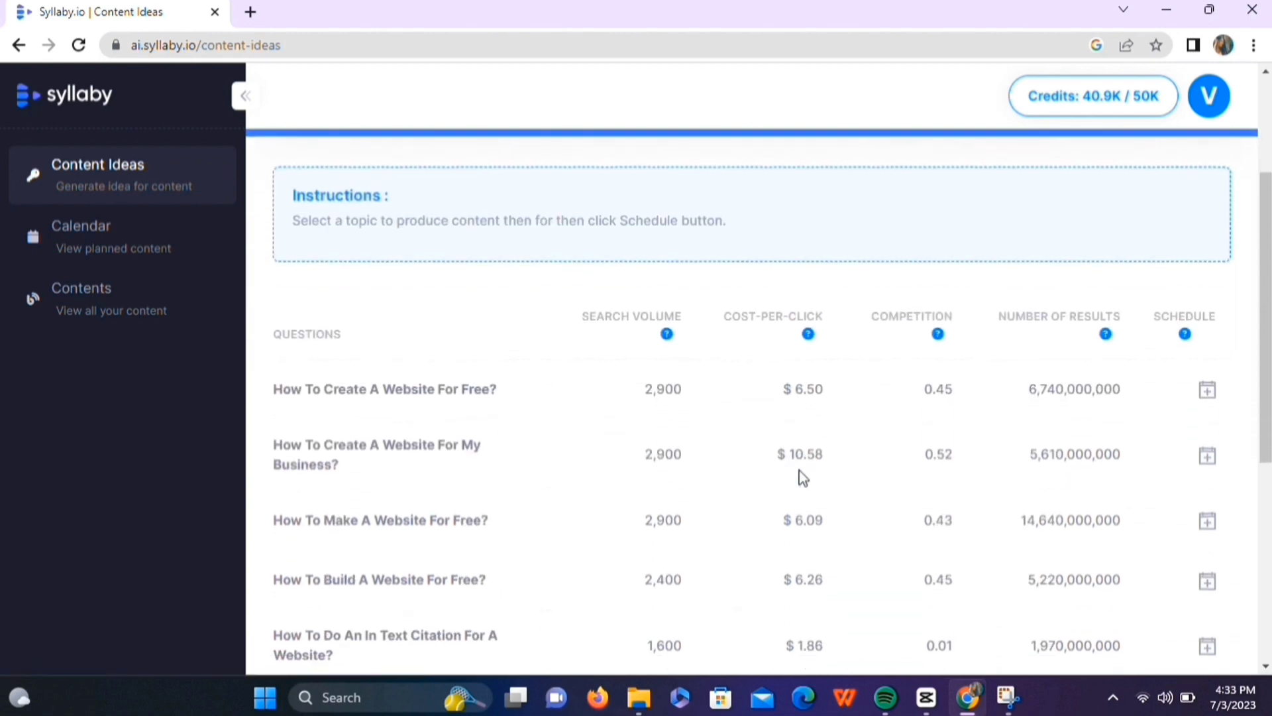
scroll(802, 477, down, 1)
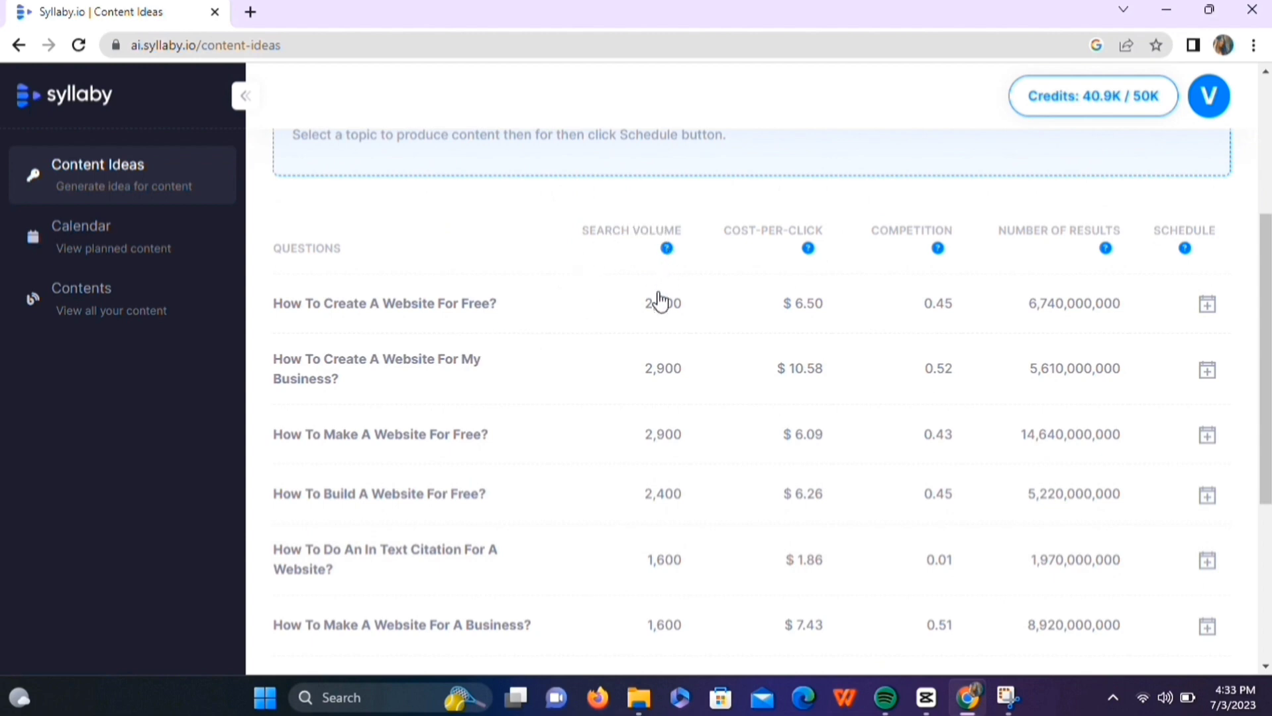
mouse_move(666, 249)
scroll(633, 561, down, 2)
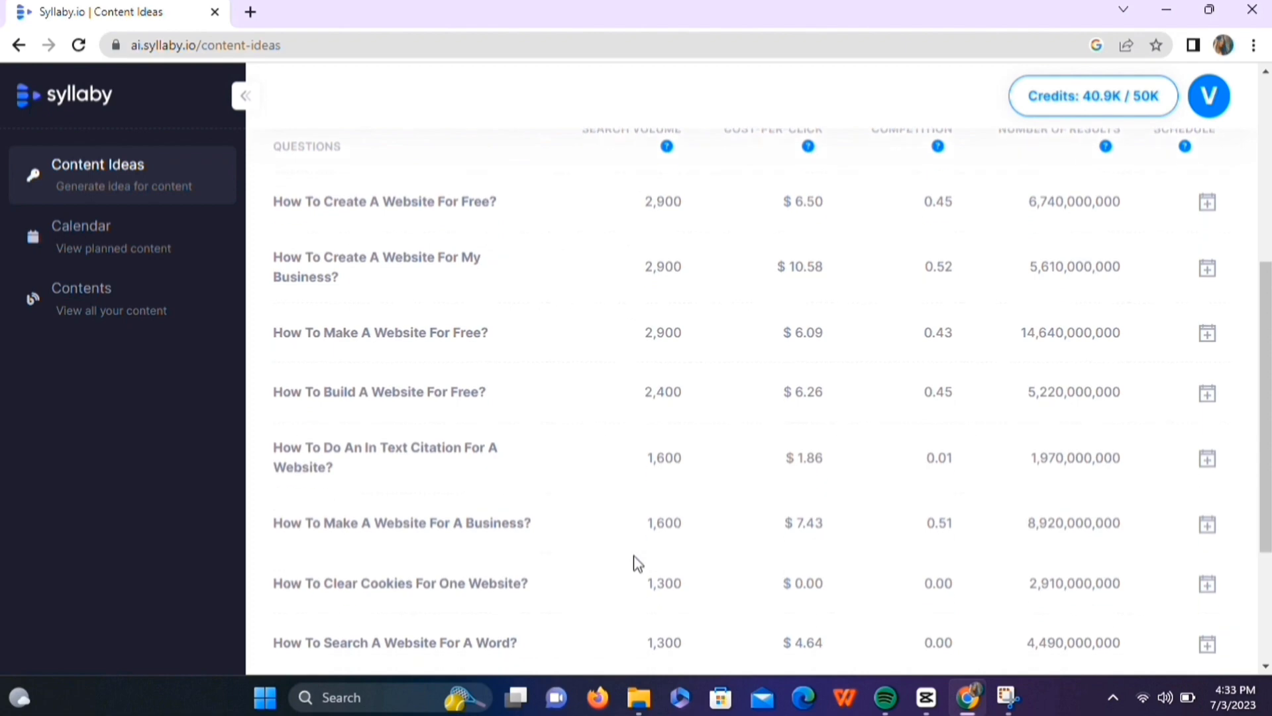
scroll(635, 562, down, 4)
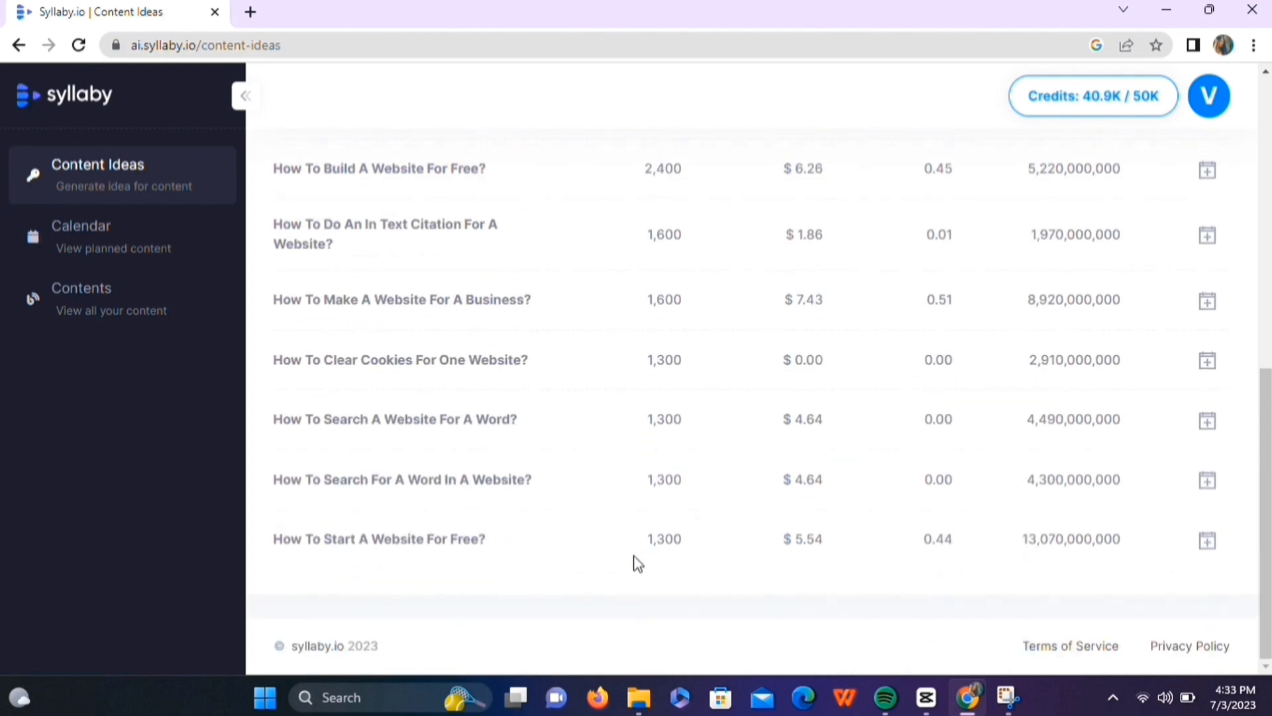
scroll(637, 563, up, 7)
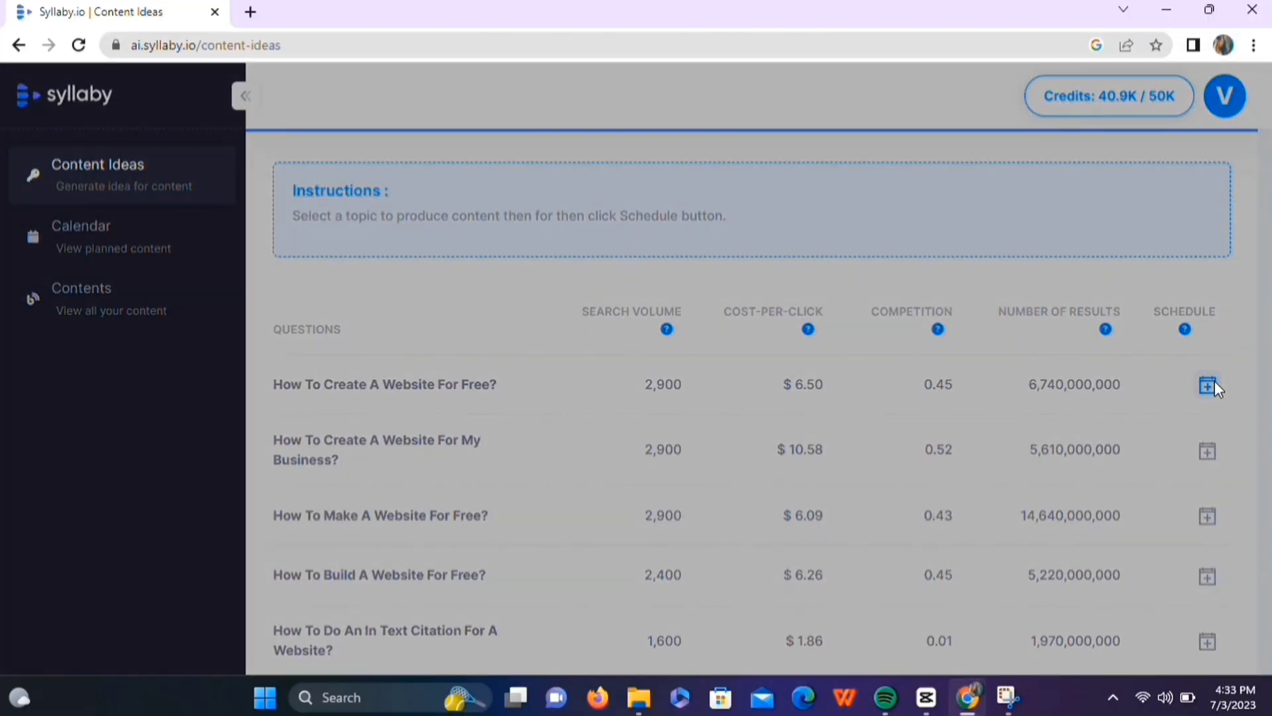
Add 'How To Create A Website For Free?' to the calendar on July 9, 2023
click(1208, 385)
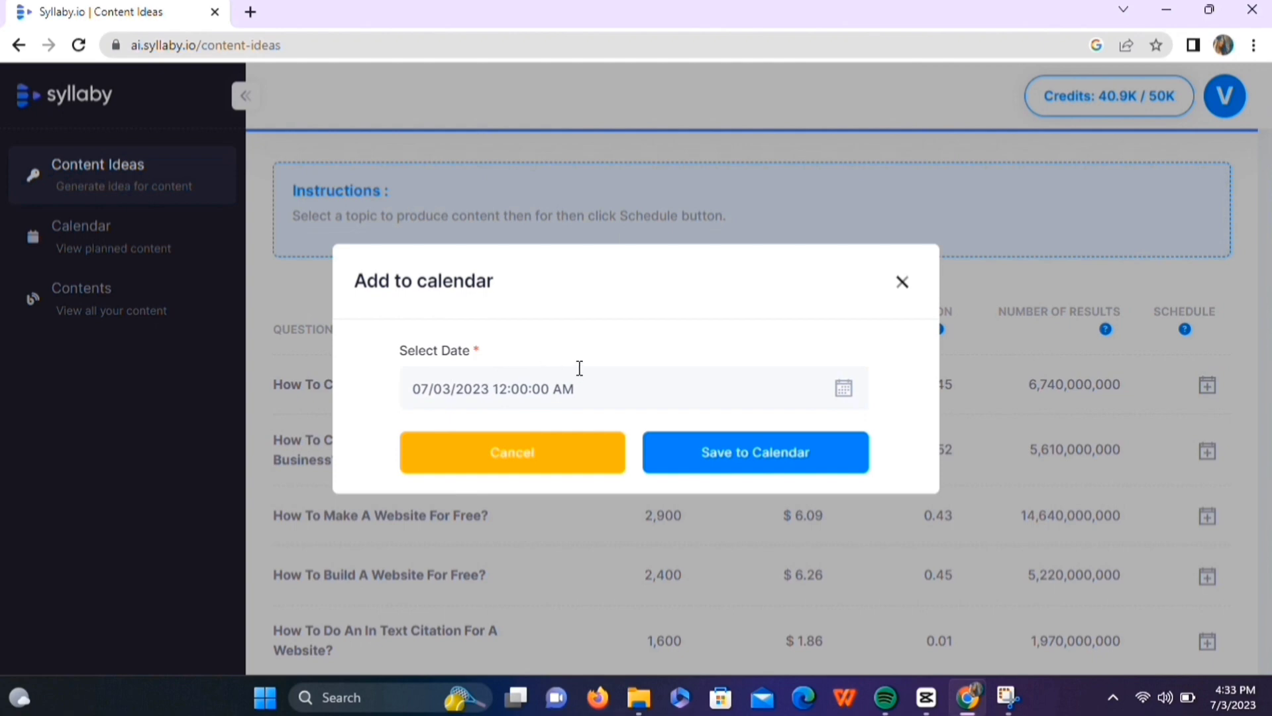
click(594, 388)
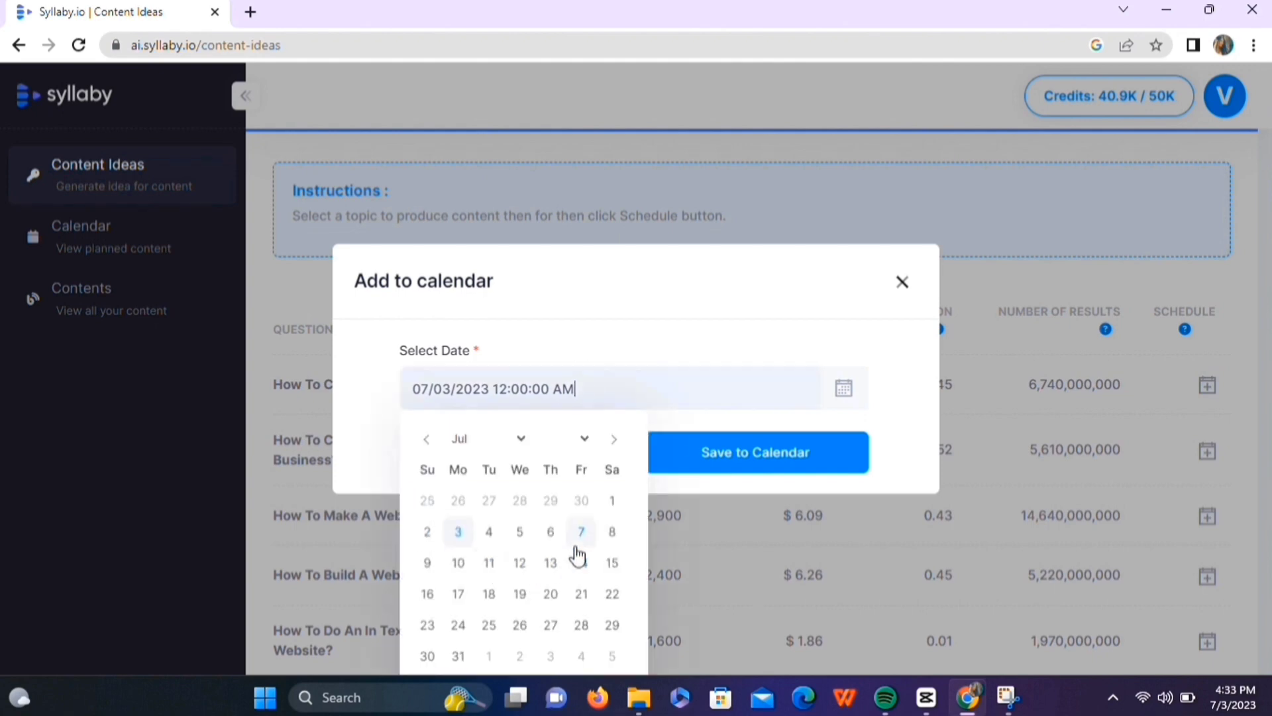
click(434, 566)
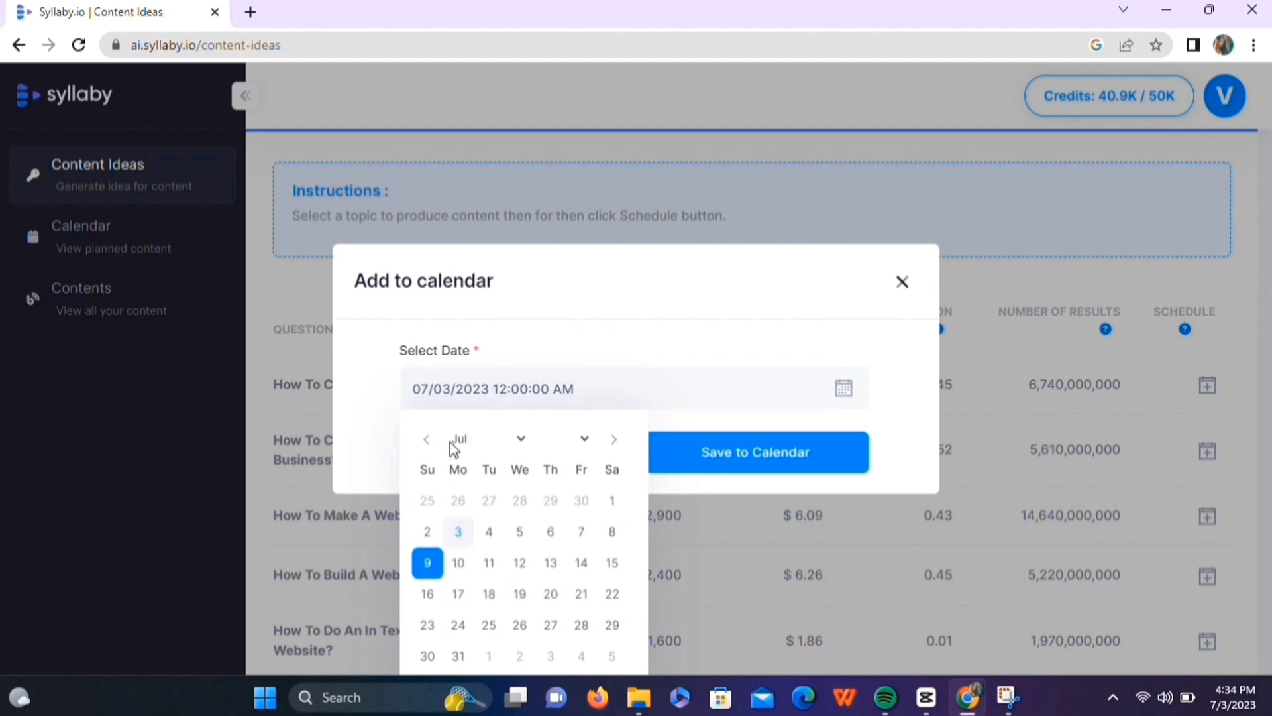
click(521, 440)
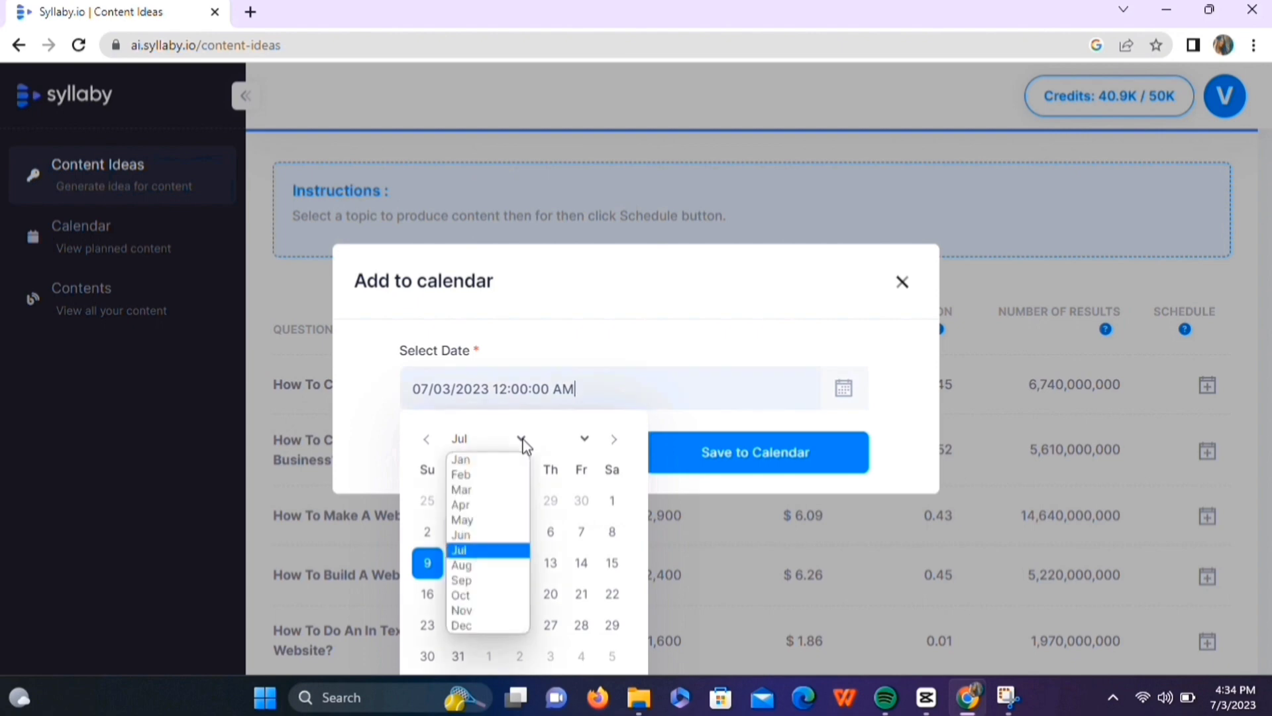
click(490, 581)
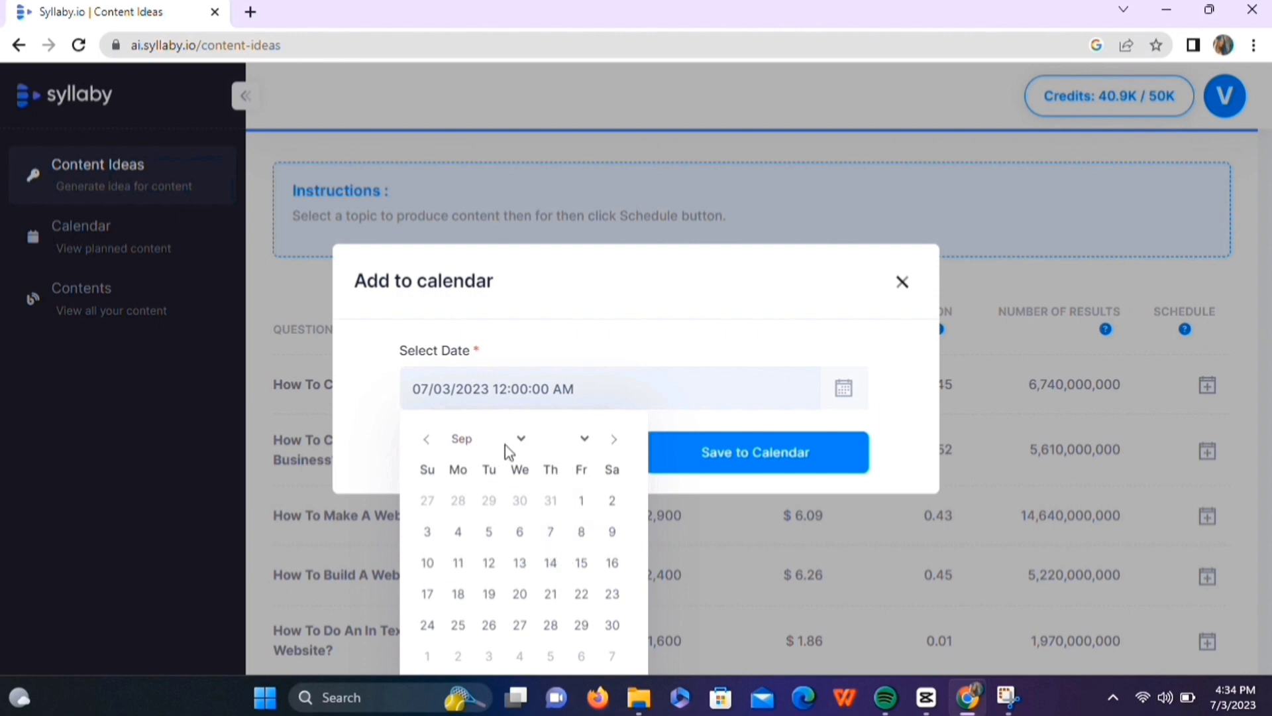
click(592, 442)
click(550, 532)
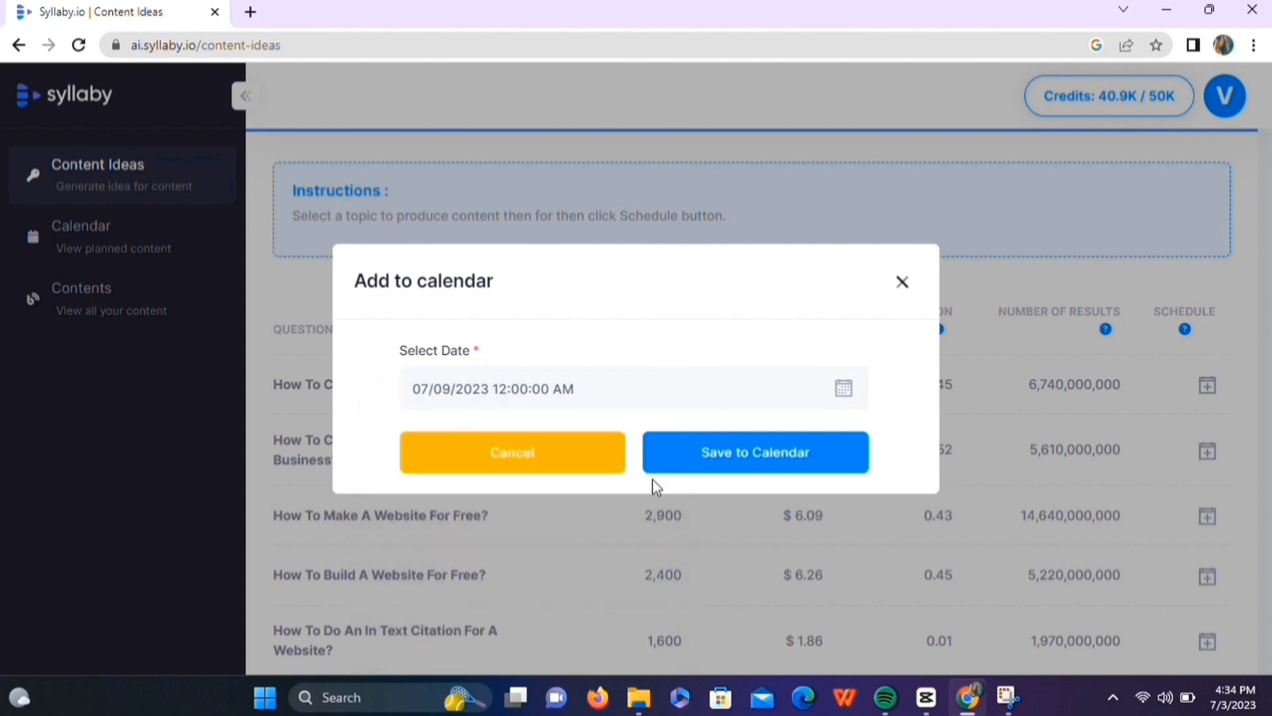
click(740, 447)
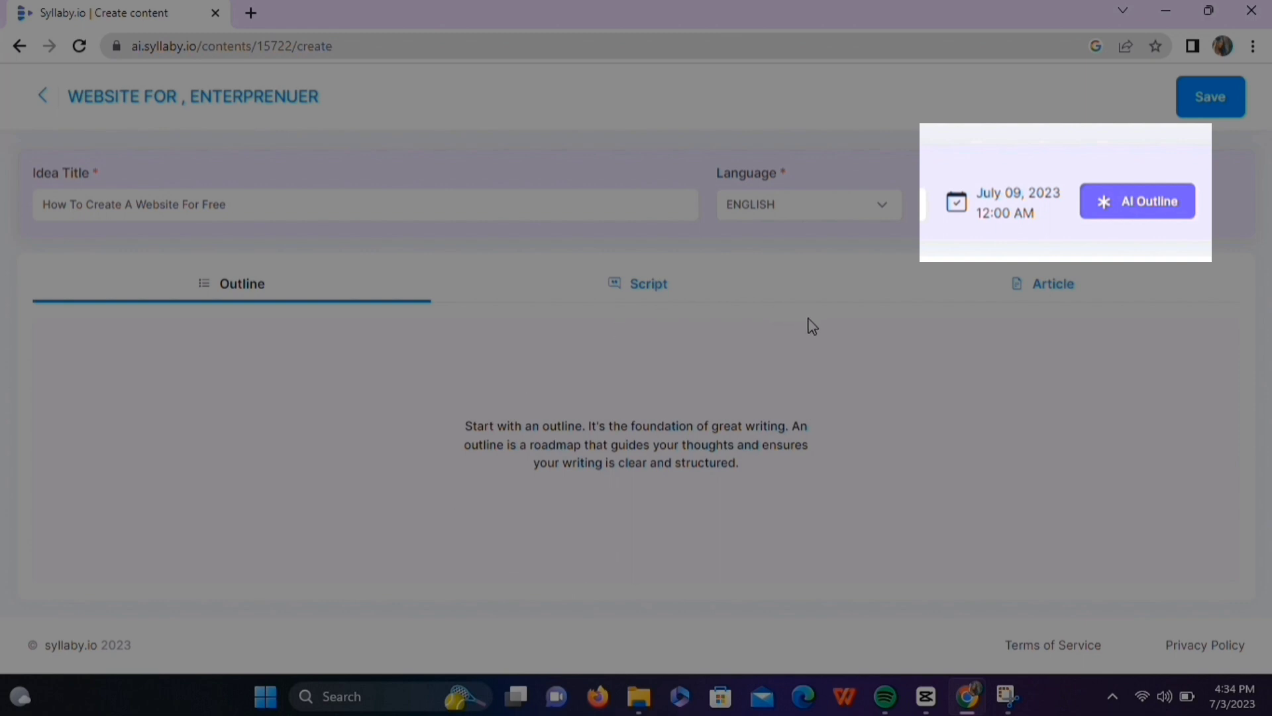
Generate the five-part AI outline and view the 30-second upbeat explainer script
click(1108, 201)
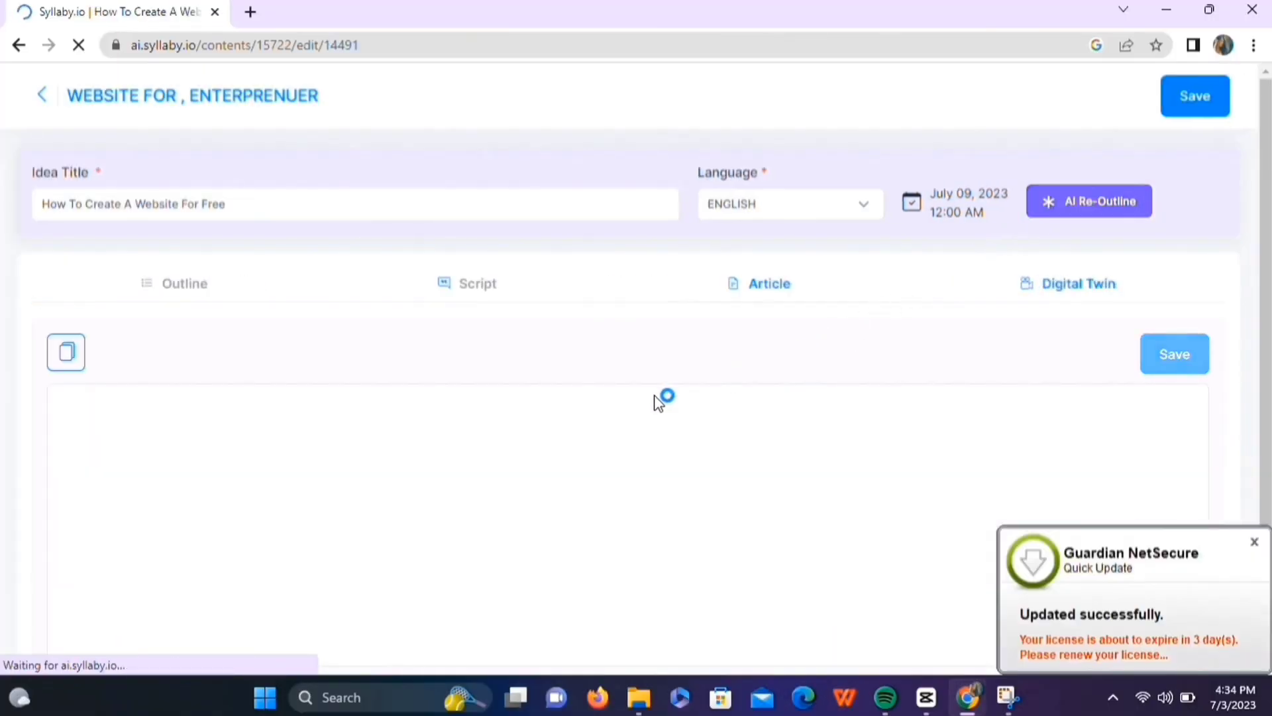
scroll(656, 395, down, 2)
scroll(656, 395, up, 2)
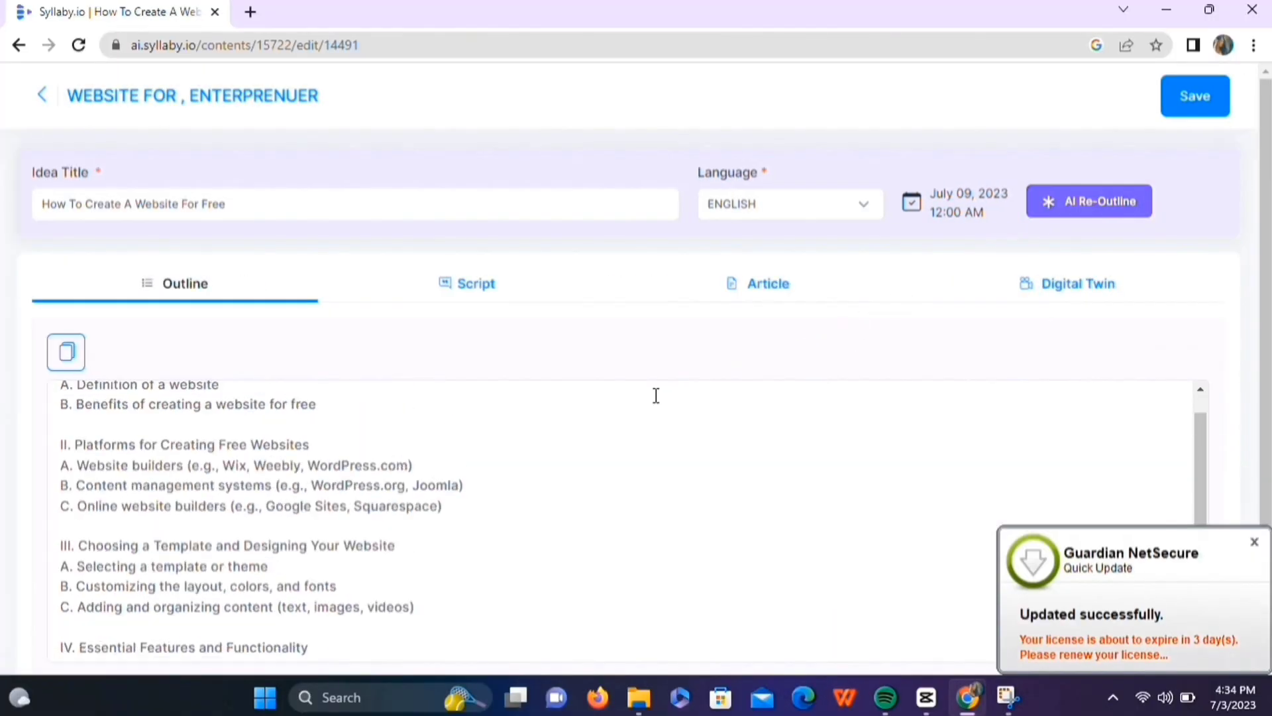
scroll(779, 331, down, 2)
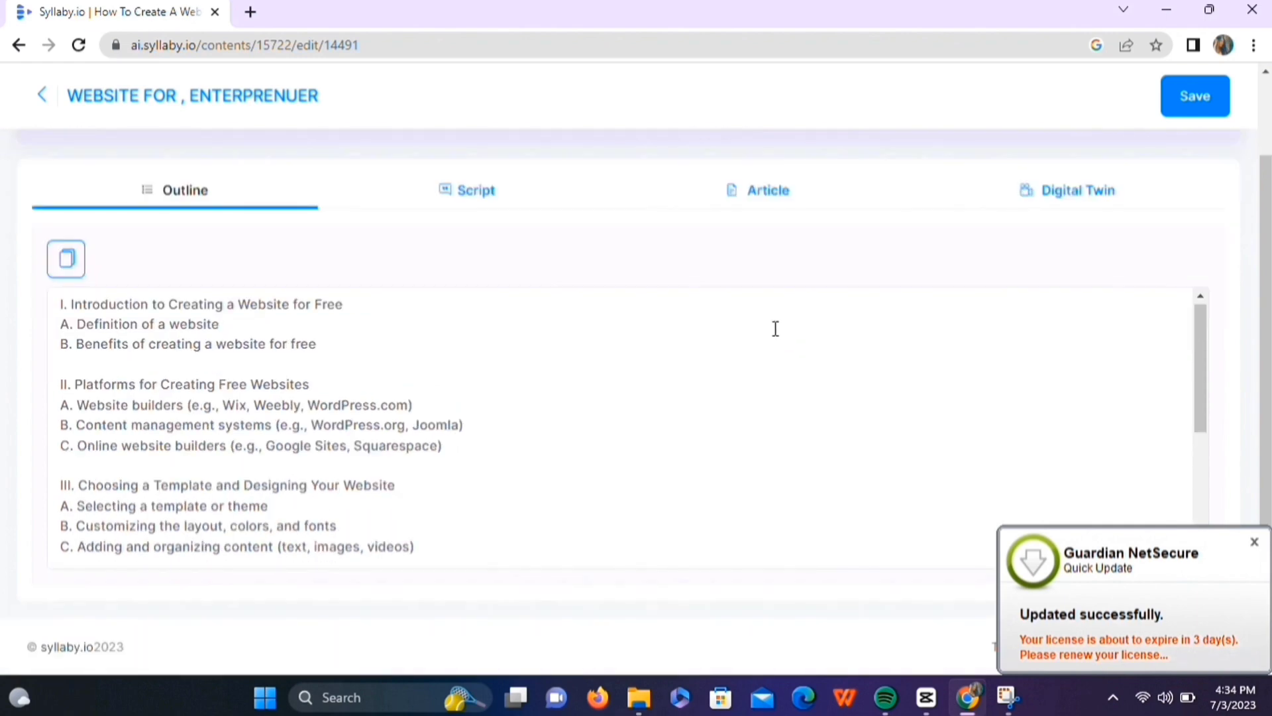
scroll(344, 454, down, 2)
scroll(344, 455, down, 2)
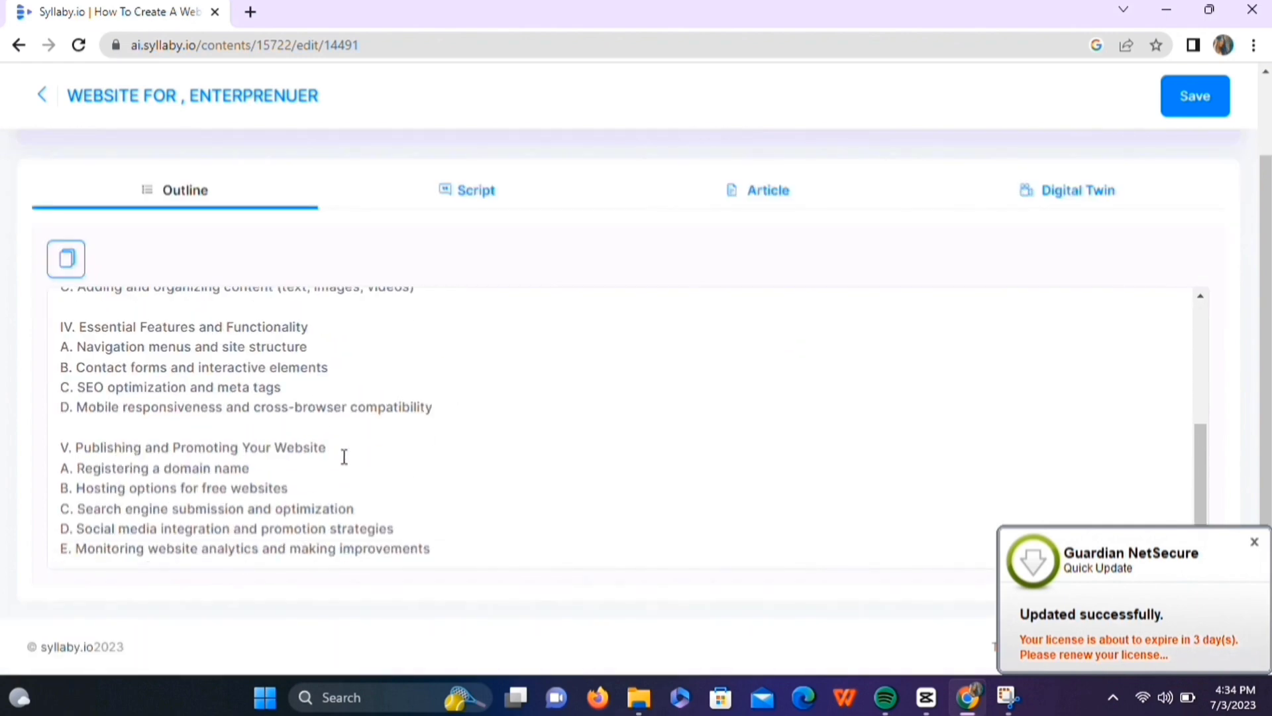
click(474, 192)
scroll(474, 195, up, 2)
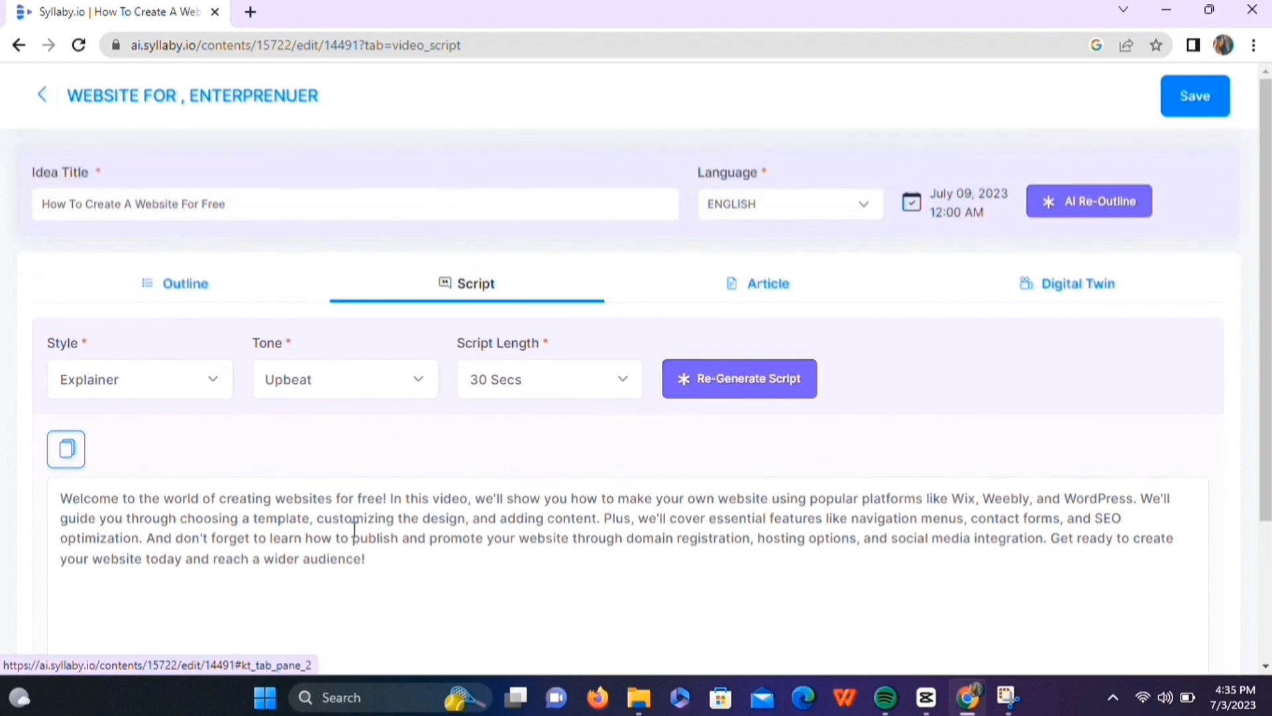
Keep the script at Explainer style, Upbeat tone and 30 Secs, and move to the Article section
scroll(354, 530, down, 1)
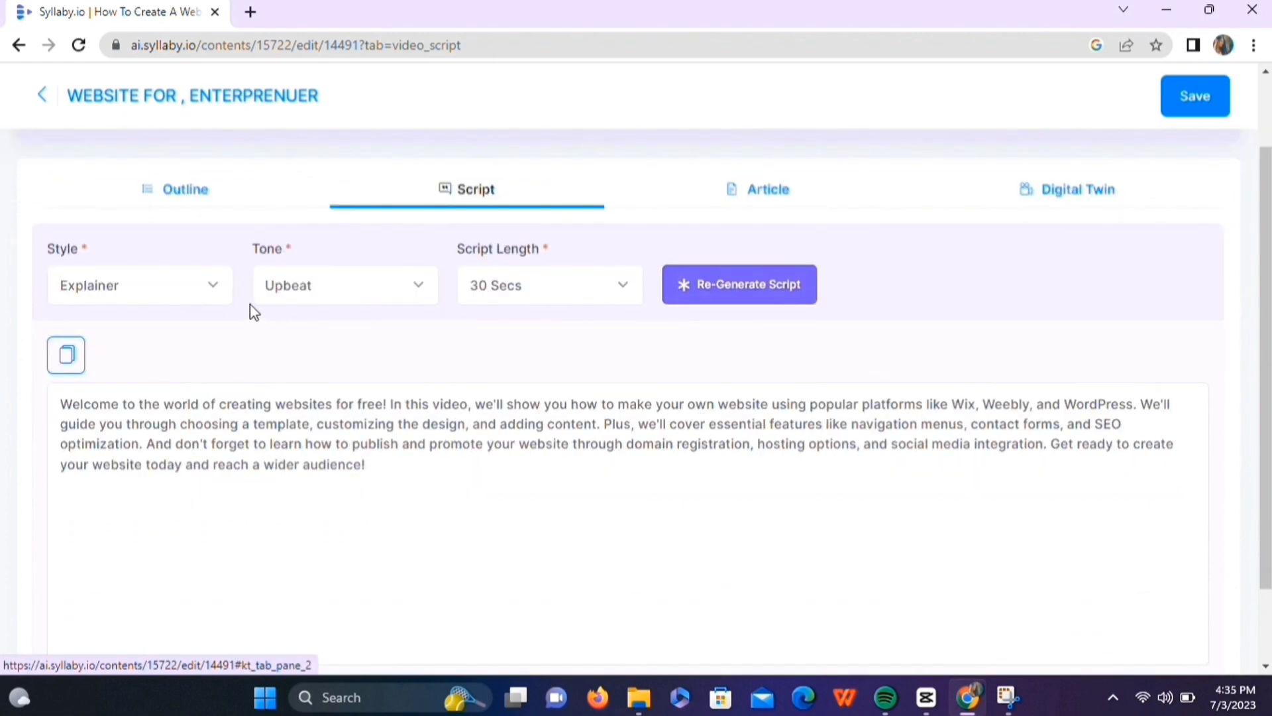
click(193, 284)
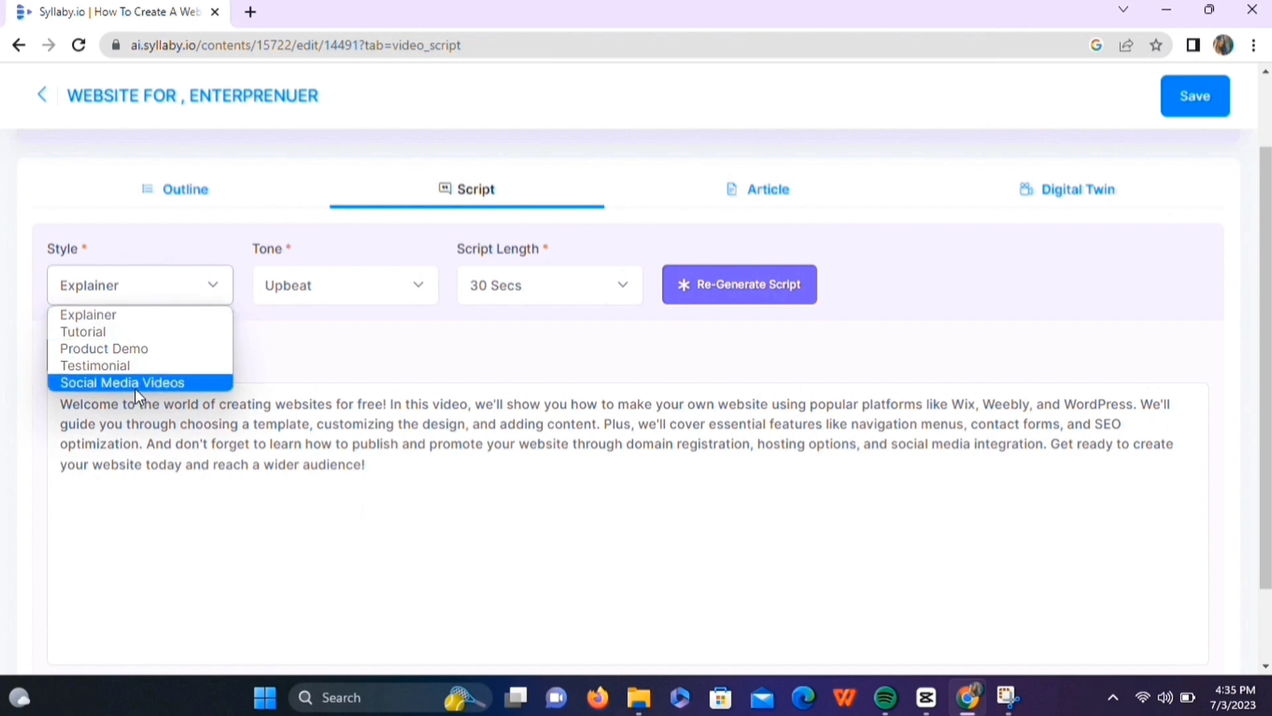
click(147, 318)
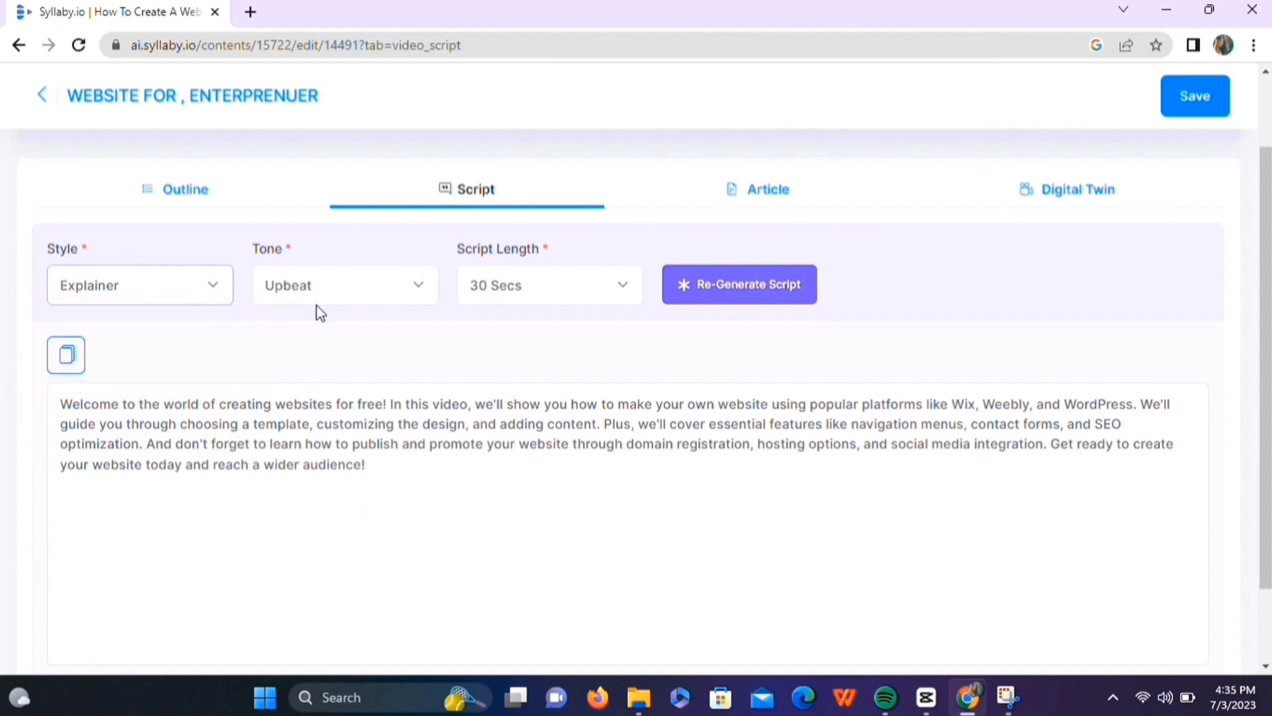
click(383, 286)
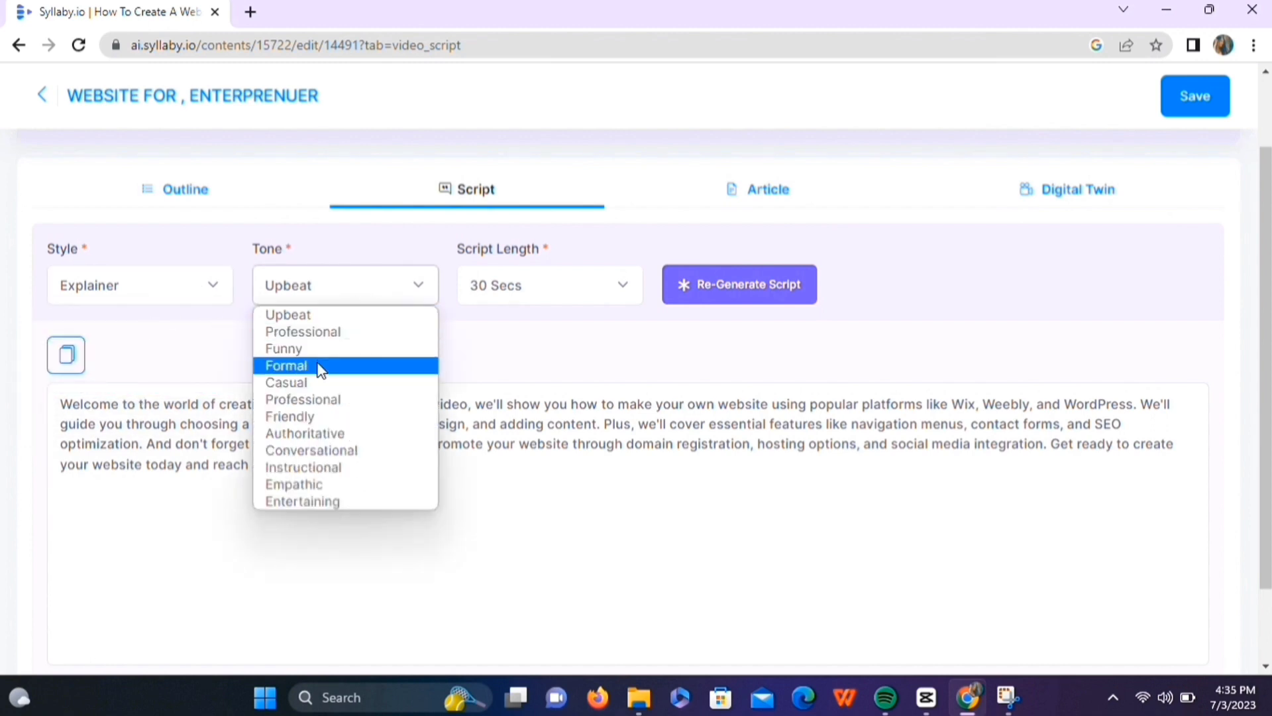
click(368, 287)
click(511, 294)
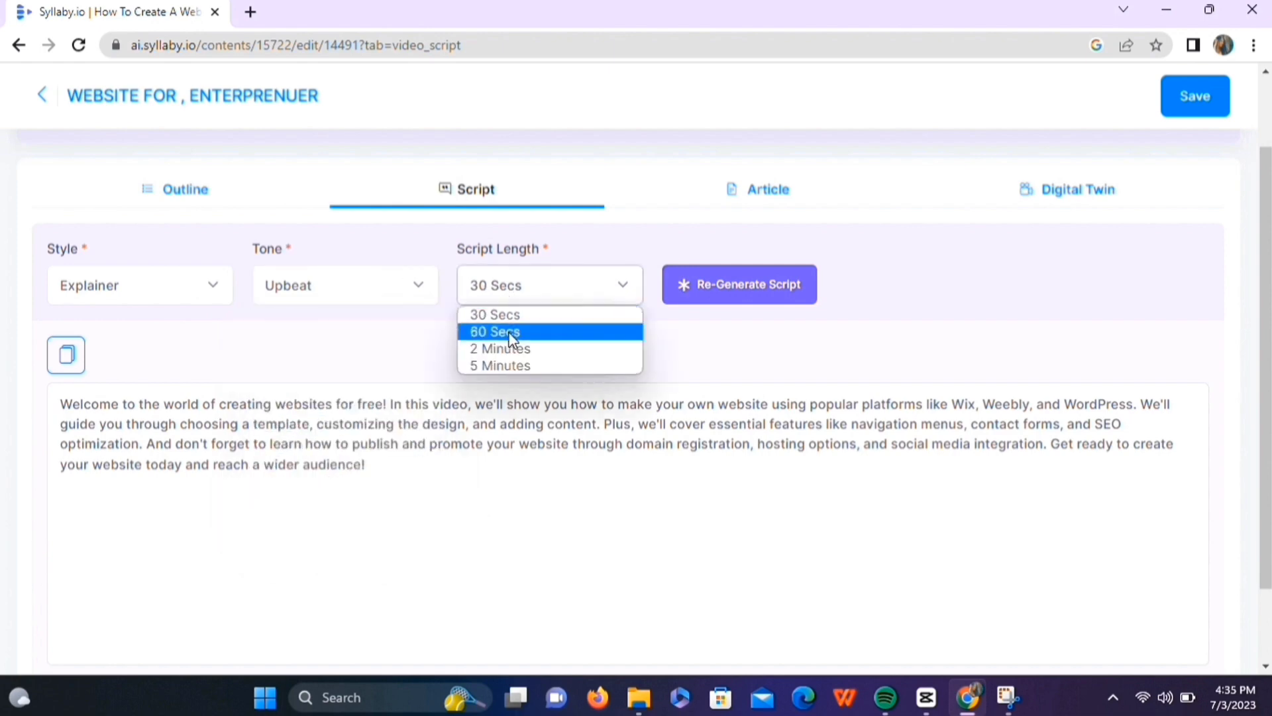
click(519, 285)
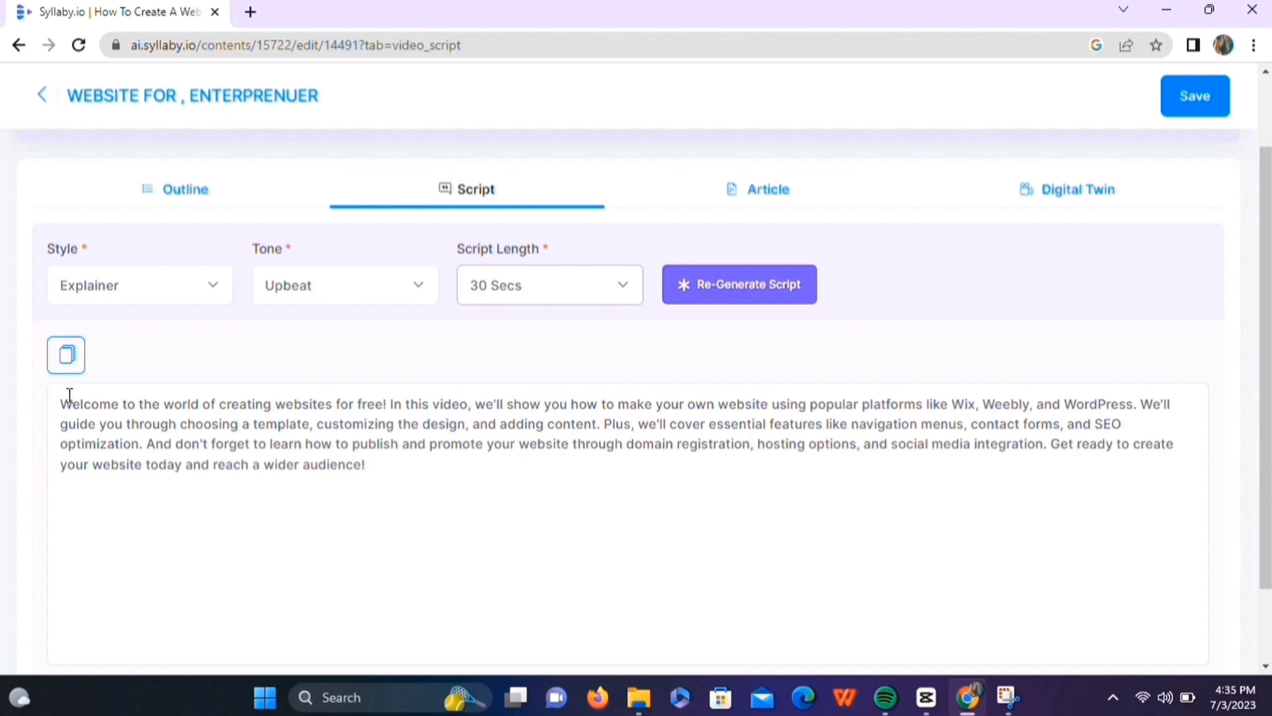
scroll(758, 286, up, 2)
click(759, 292)
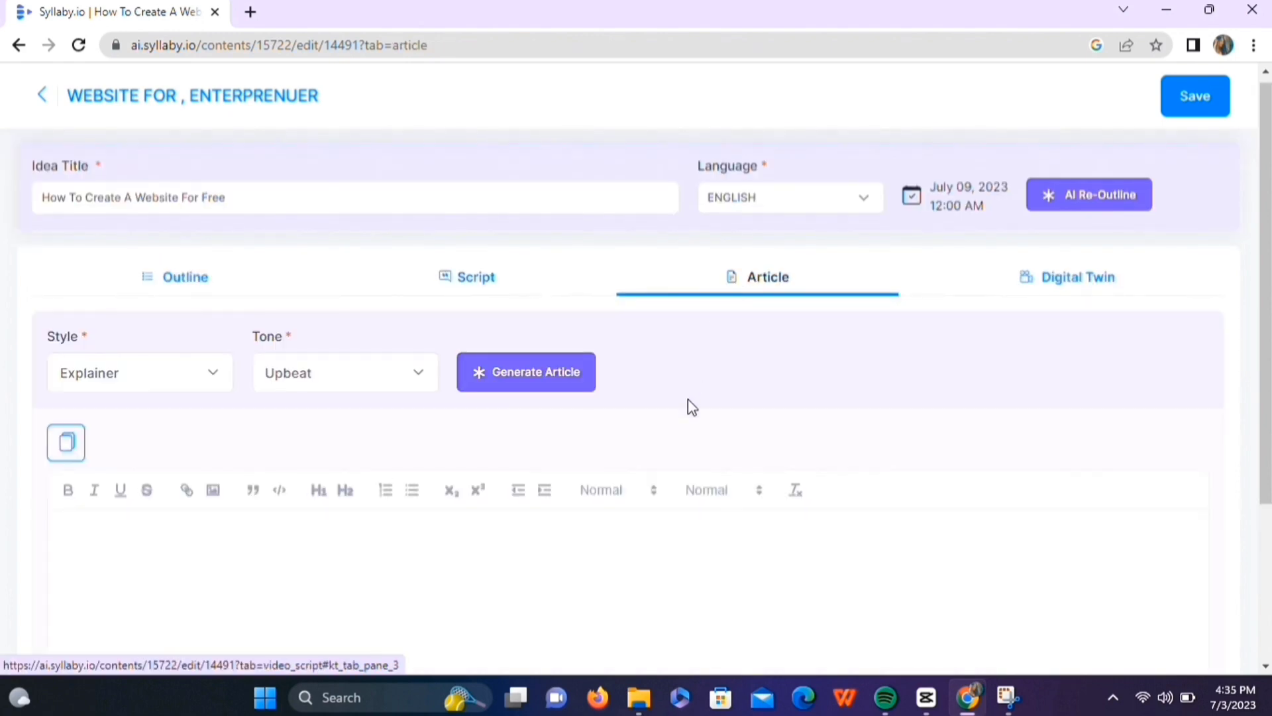
Generate the article in Casual tone, then move to the Digital Twin video section
scroll(688, 399, down, 2)
scroll(684, 403, up, 1)
click(177, 266)
click(351, 285)
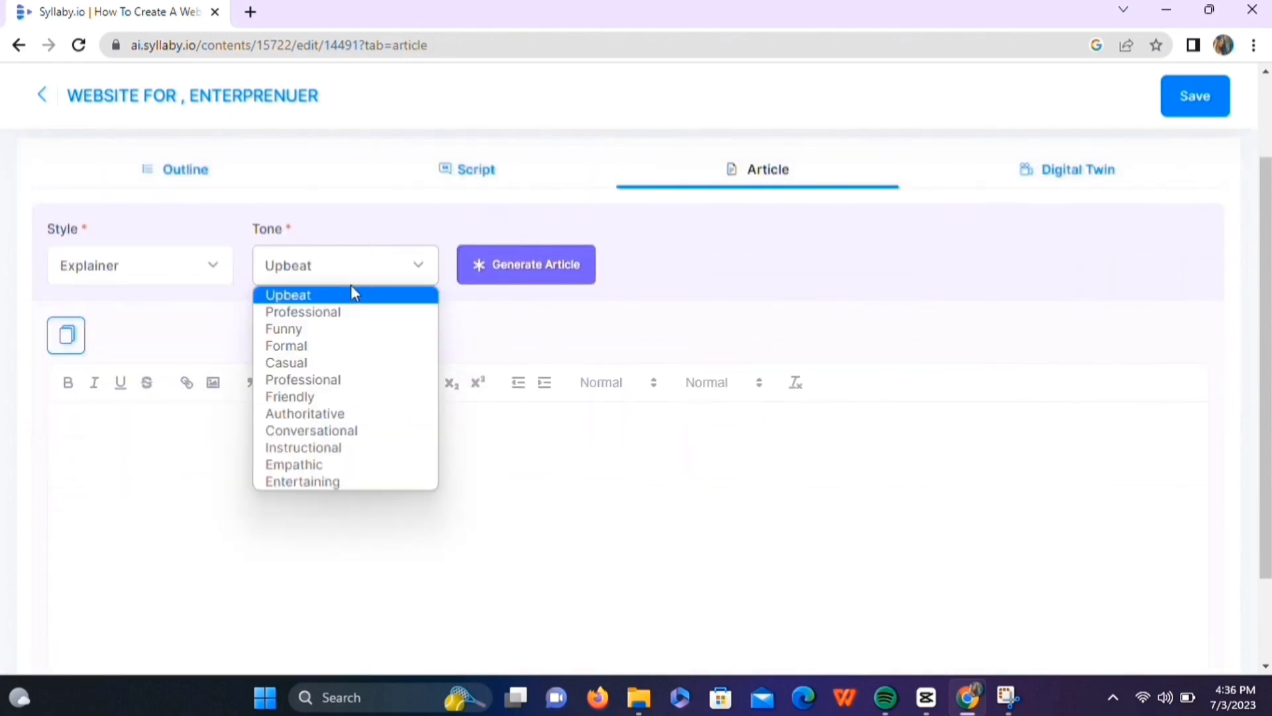
click(312, 362)
scroll(430, 285, down, 1)
click(549, 205)
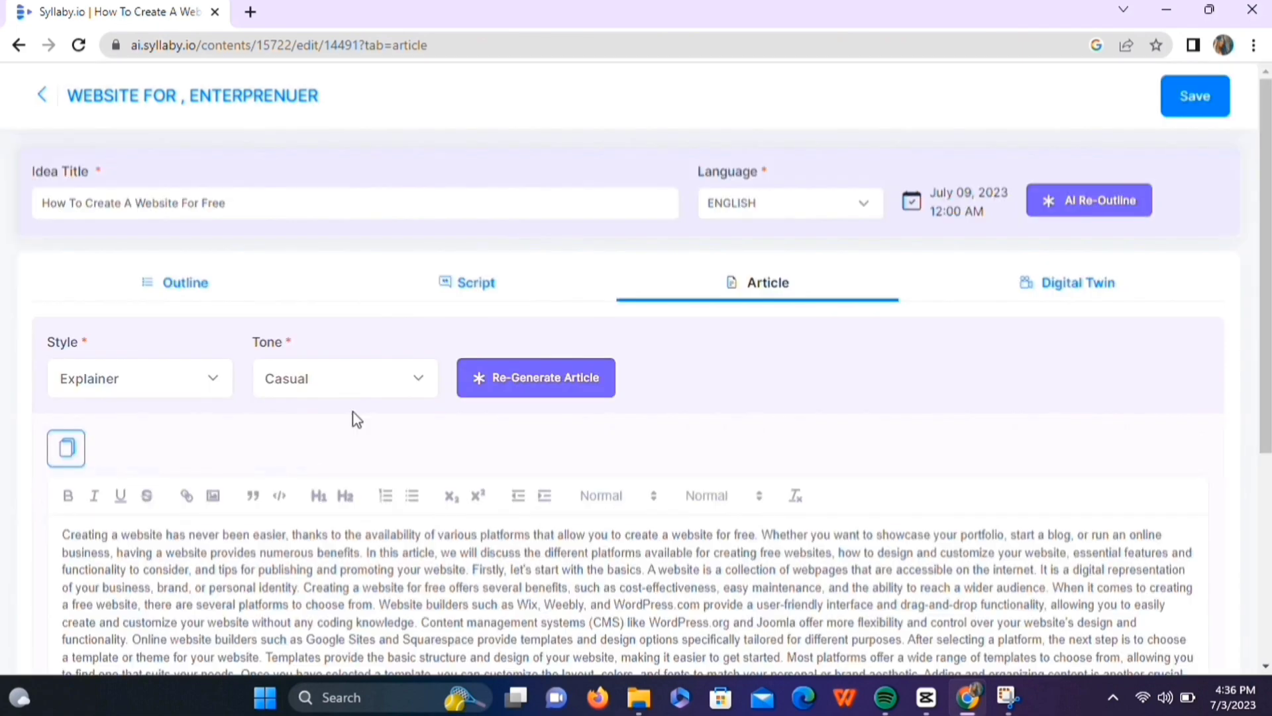
scroll(354, 416, down, 4)
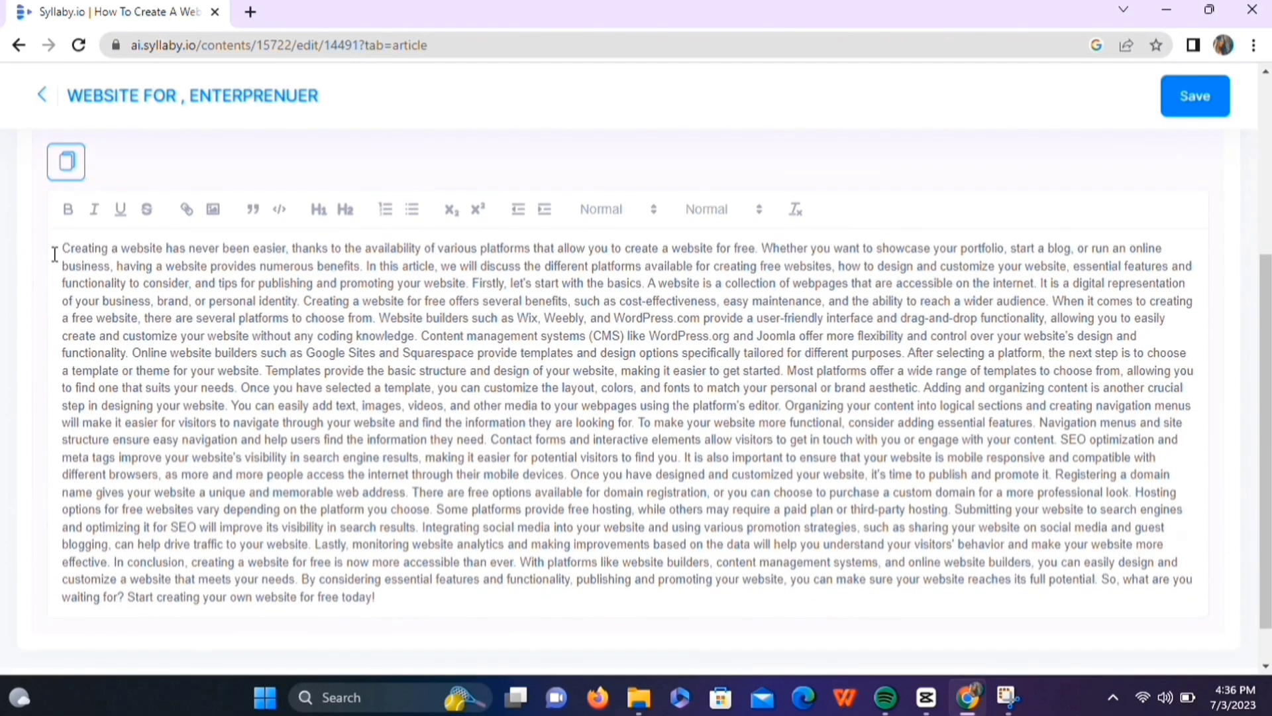
scroll(267, 303, up, 4)
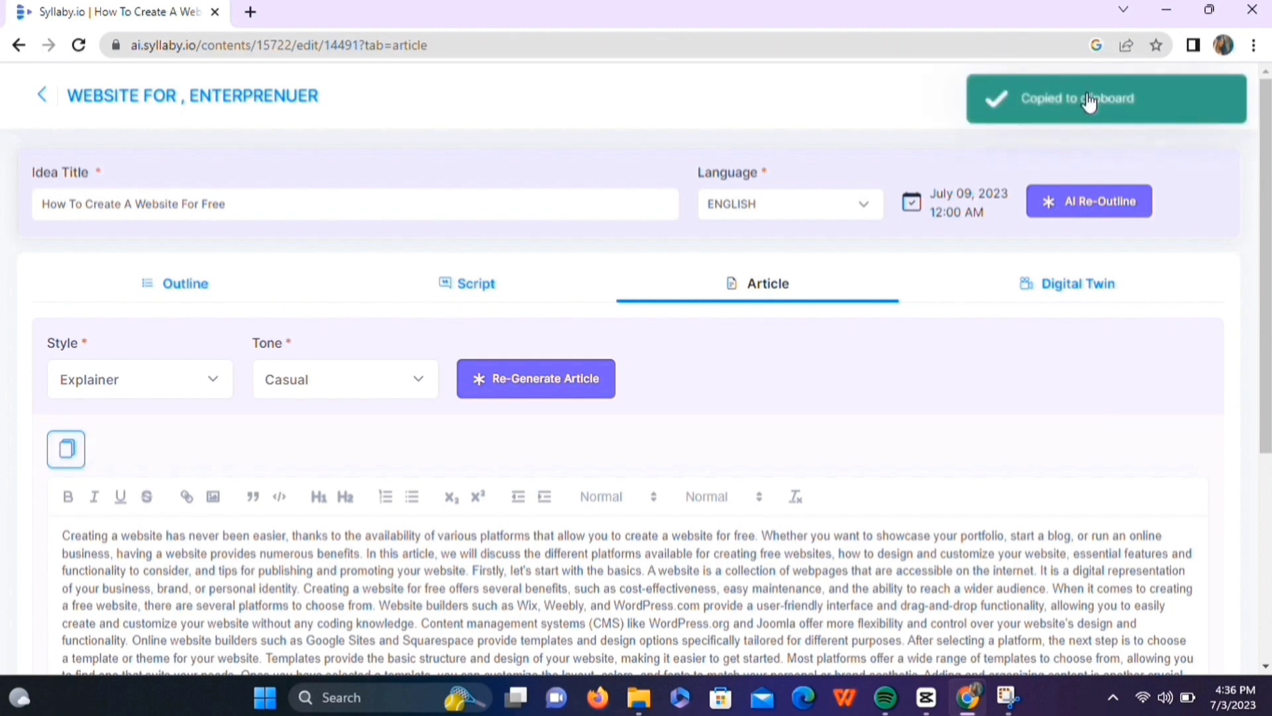
click(1067, 287)
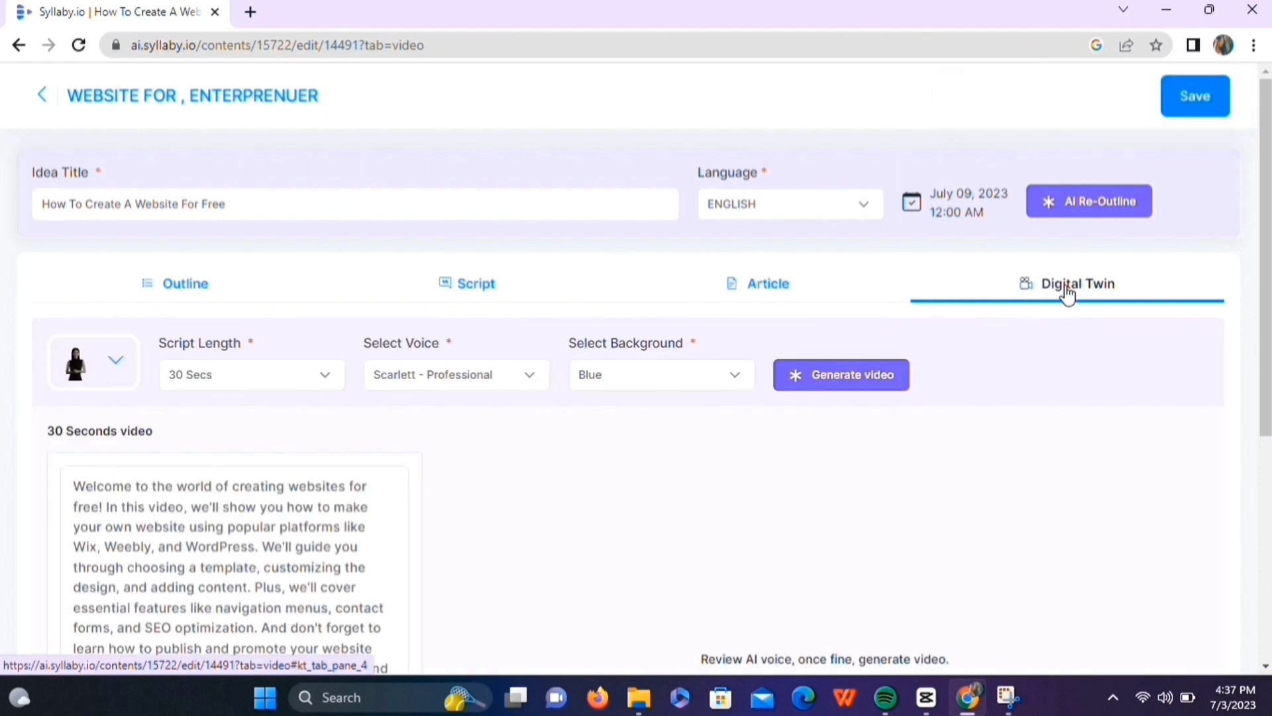
Choose Jeff in the Choose Avatar modal as the Digital Twin video avatar
scroll(1065, 293, down, 3)
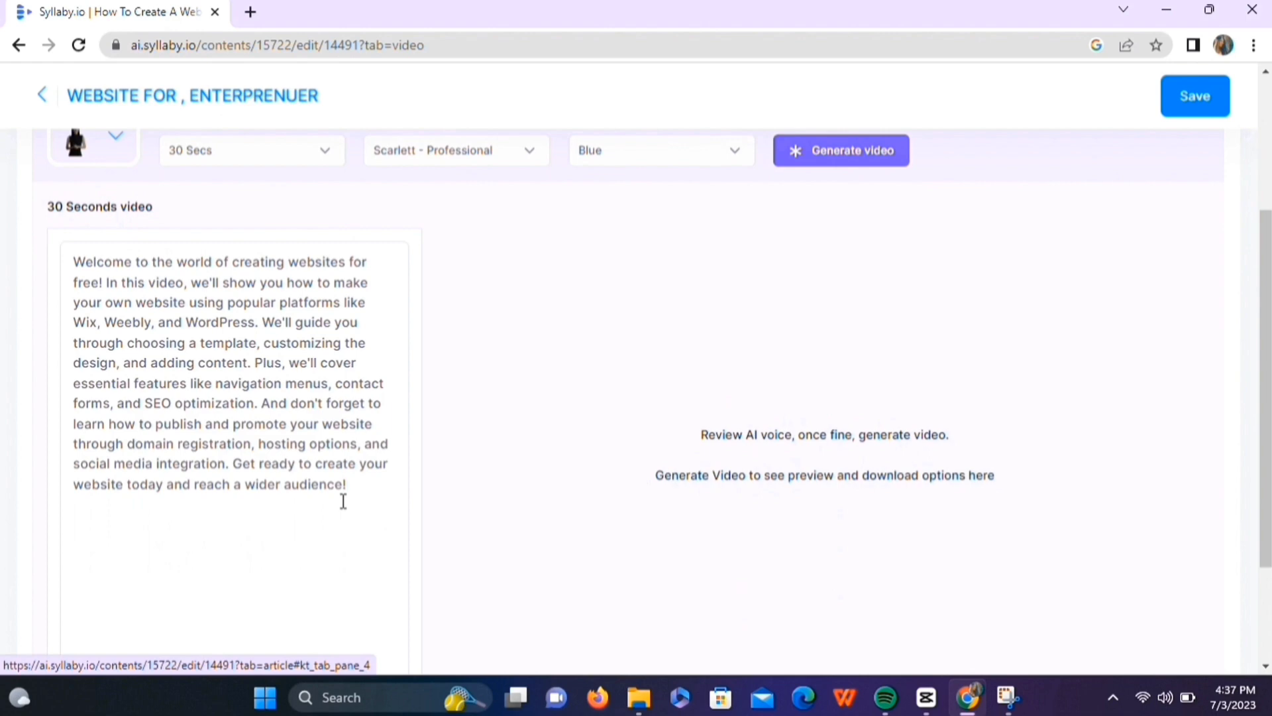
scroll(343, 500, up, 3)
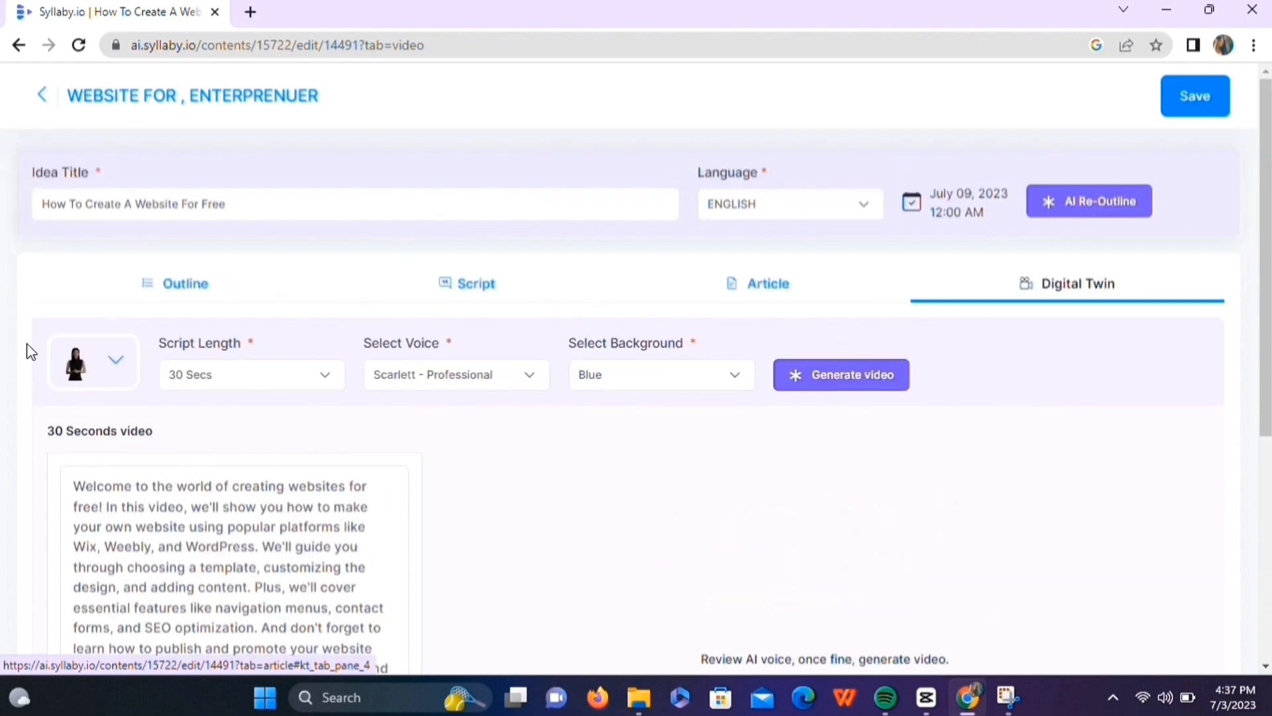
click(118, 361)
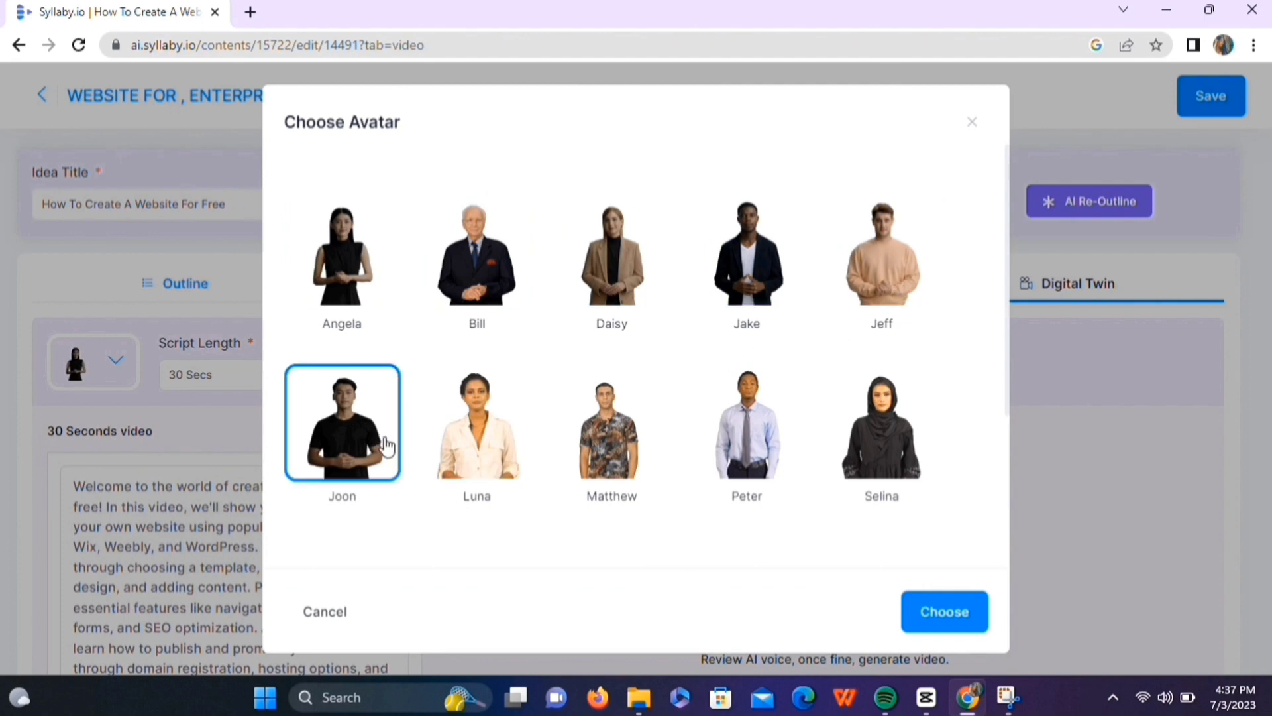
click(880, 265)
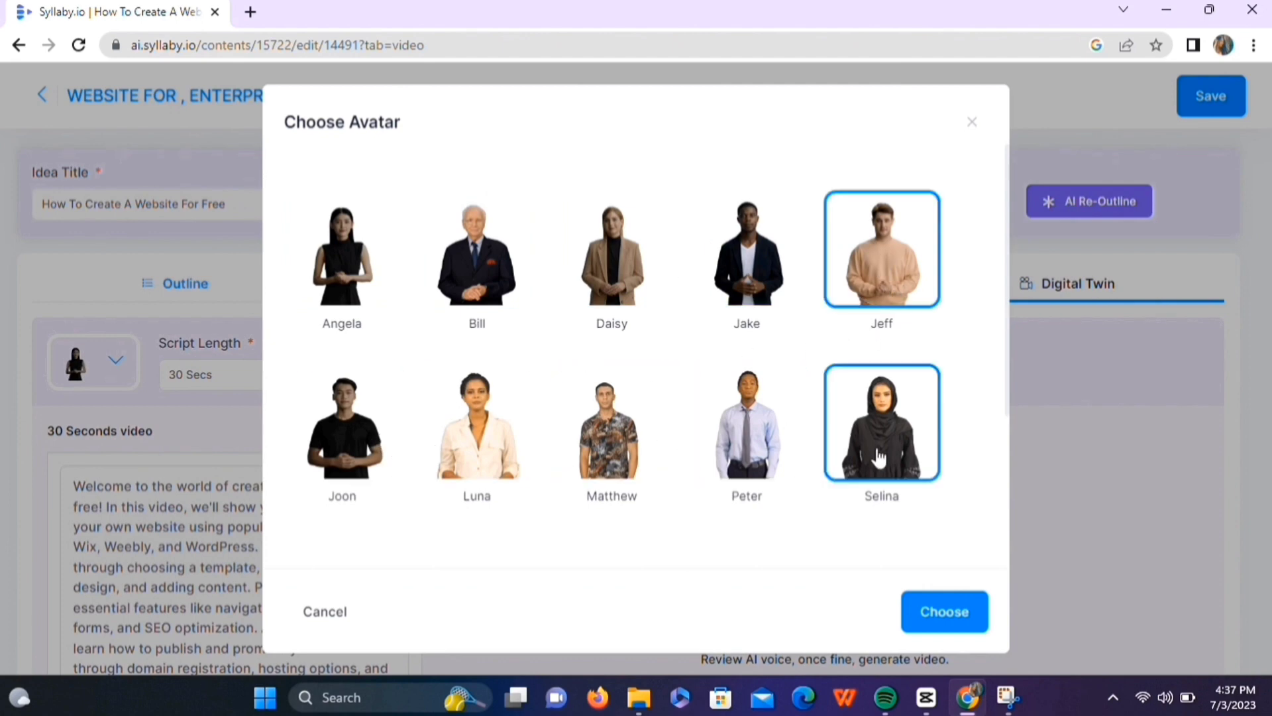
click(944, 610)
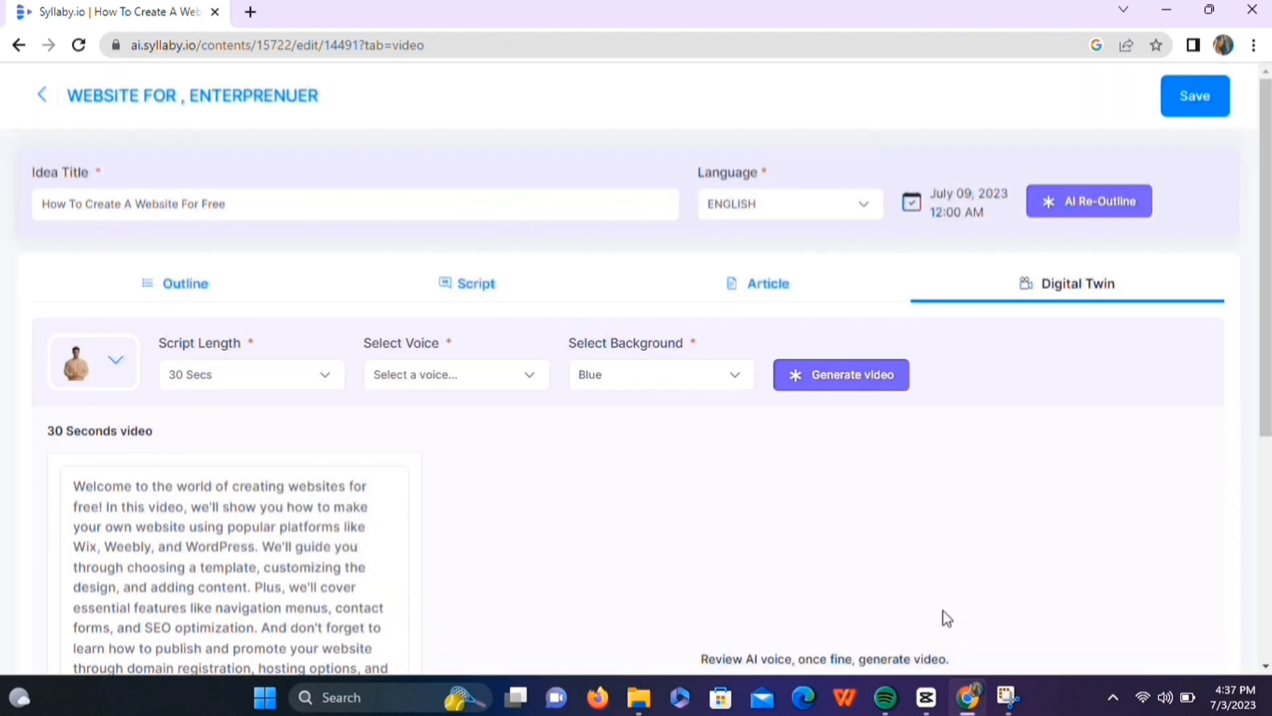
Keep the video length at 30 Secs and select the Adam - Natural voice
click(277, 380)
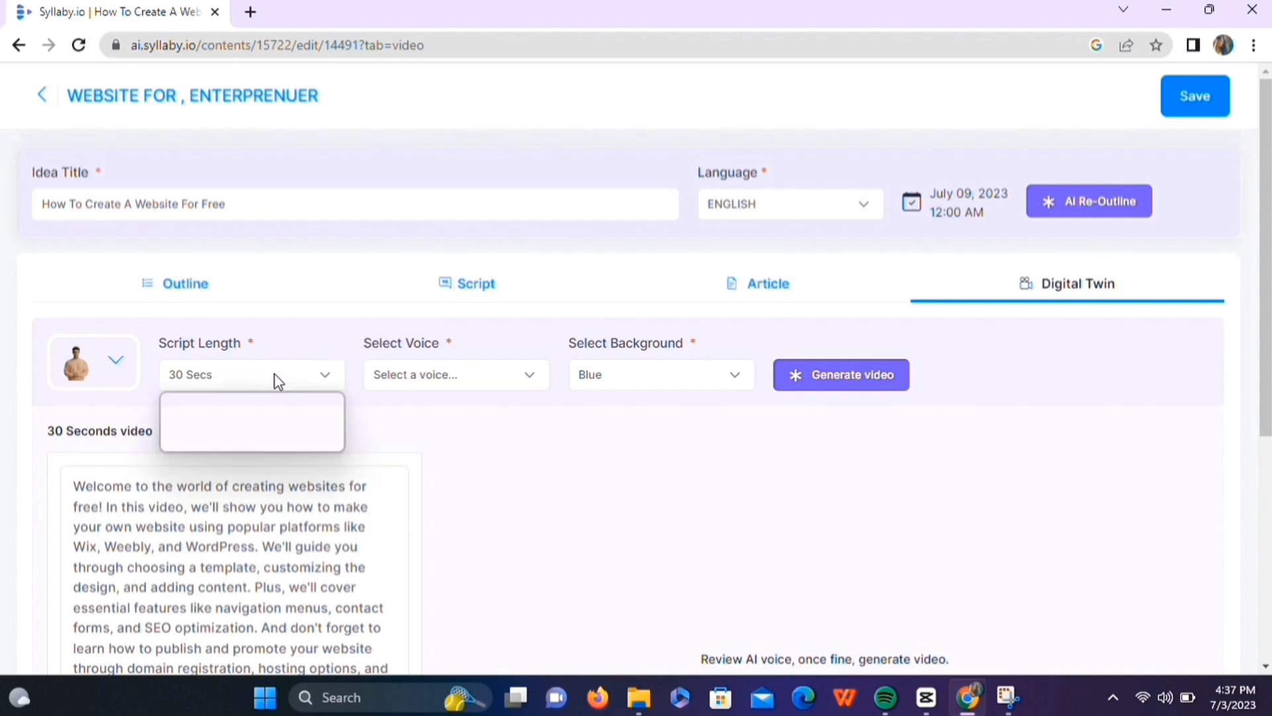
click(464, 377)
click(500, 384)
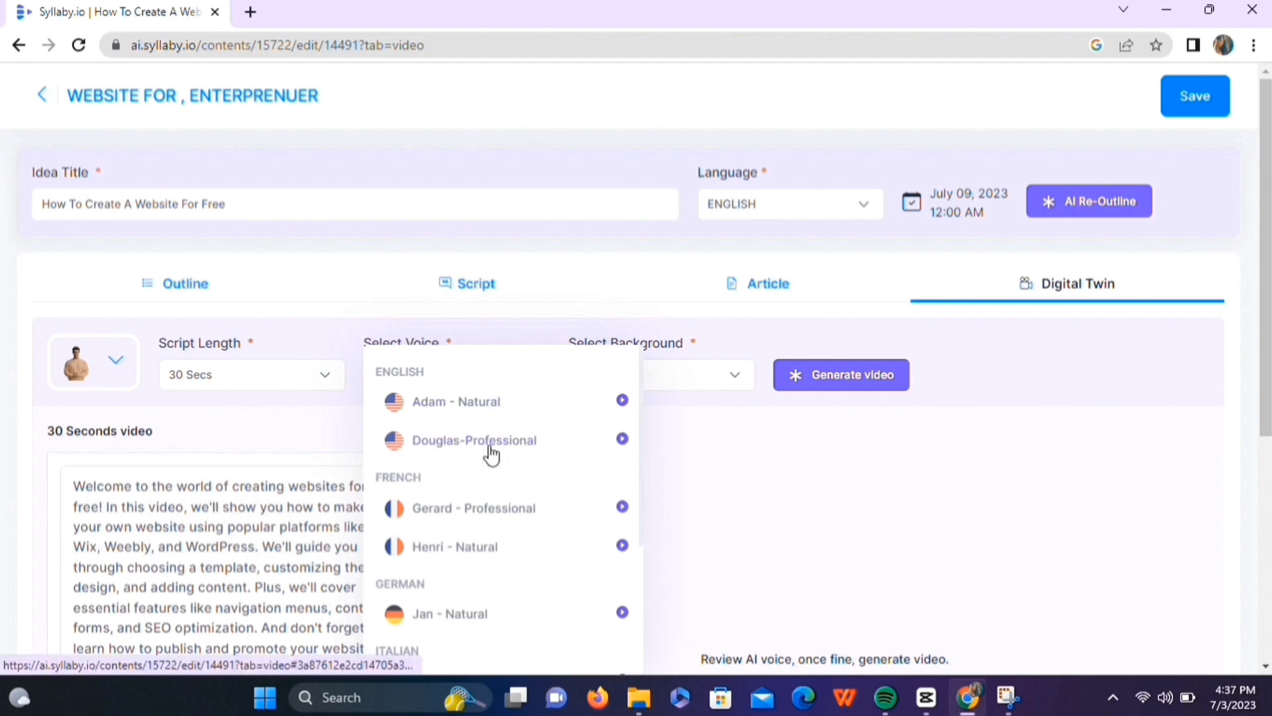
scroll(487, 553, down, 3)
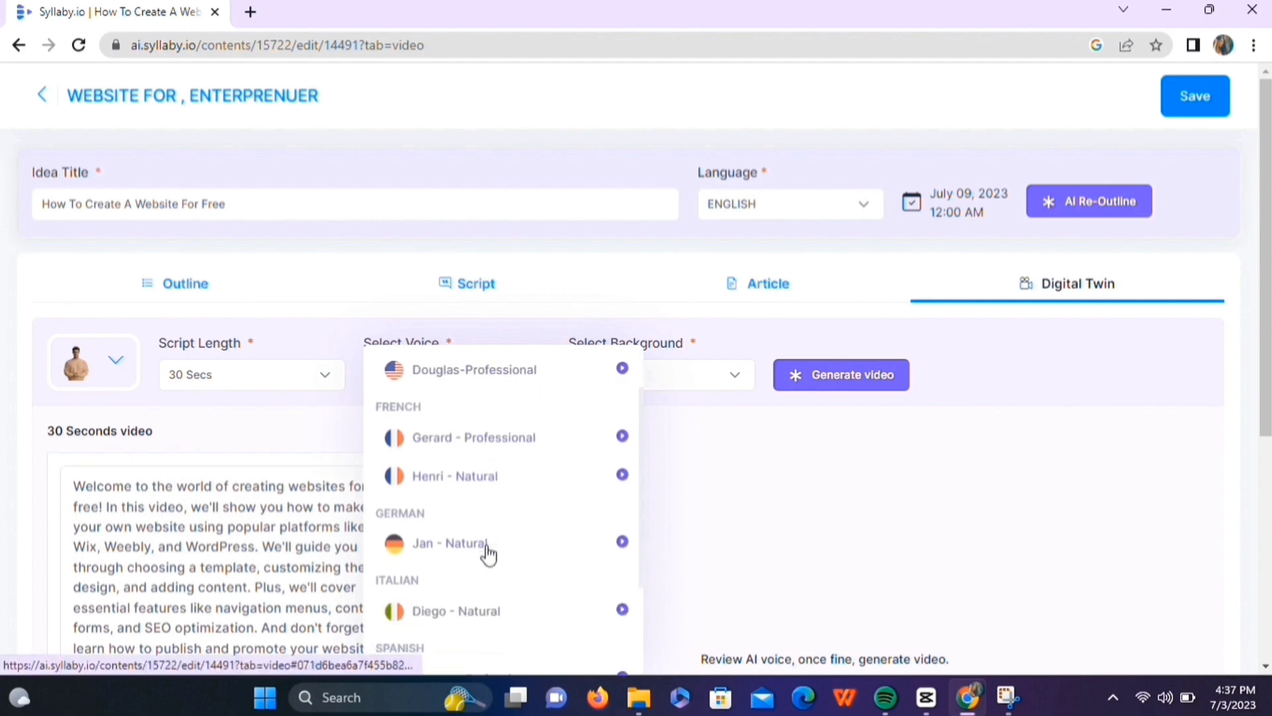
scroll(489, 555, down, 1)
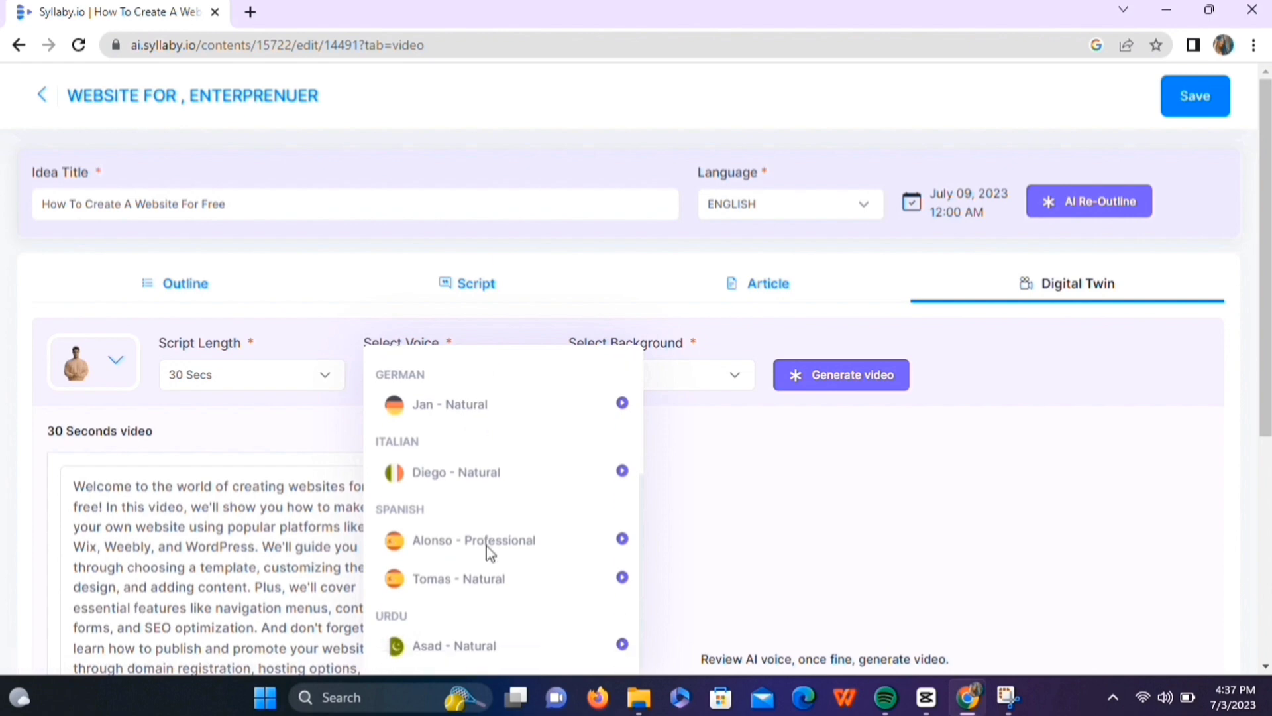
scroll(487, 550, up, 4)
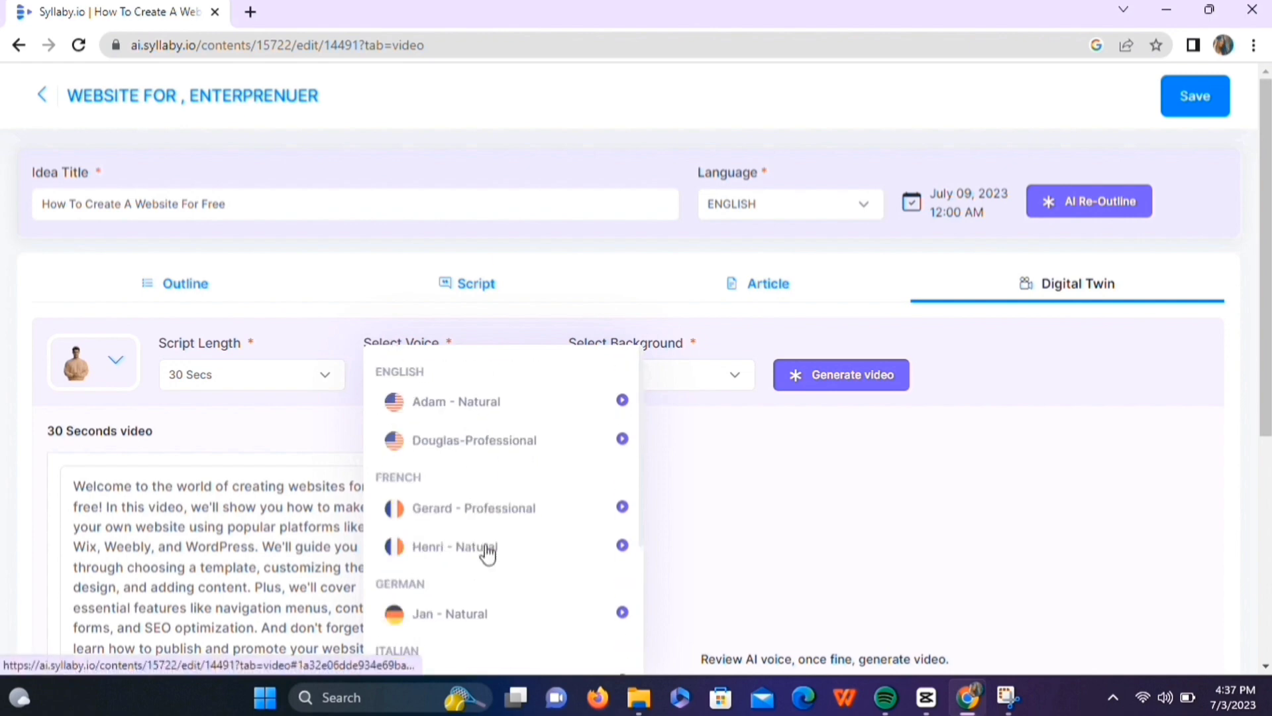
click(490, 404)
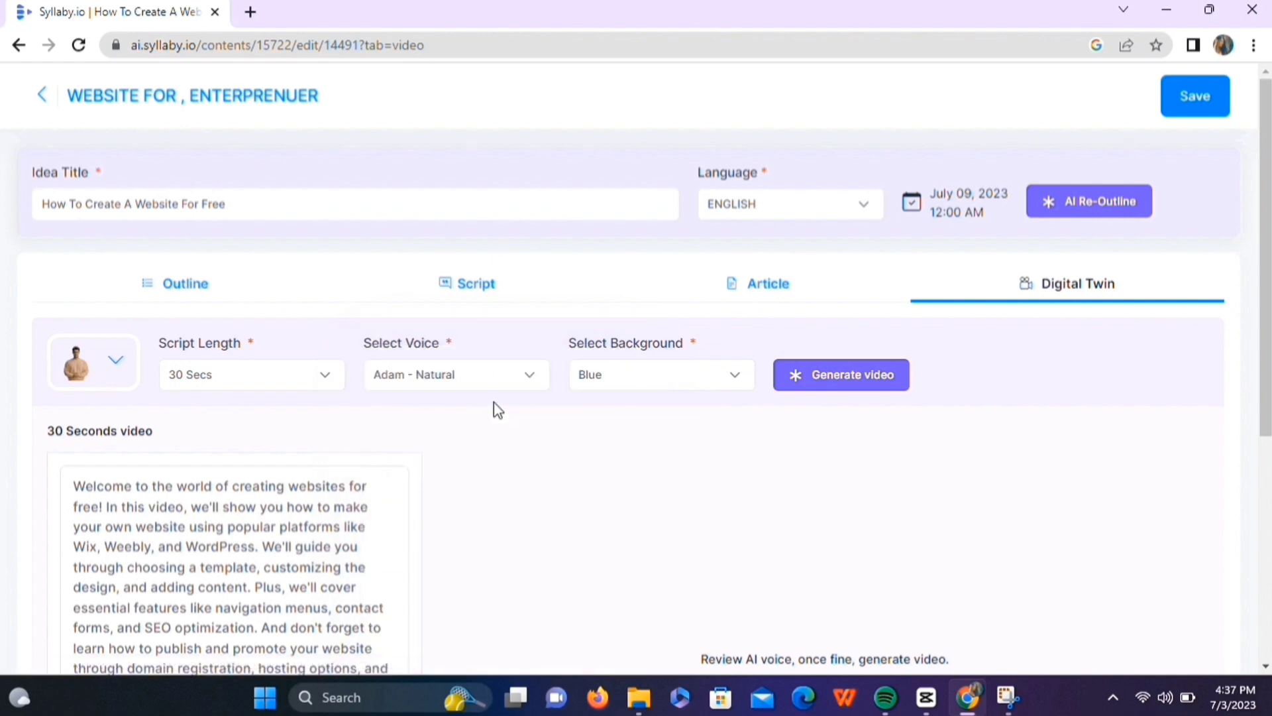
Keep Blue as the Digital Twin video's background colour
click(624, 382)
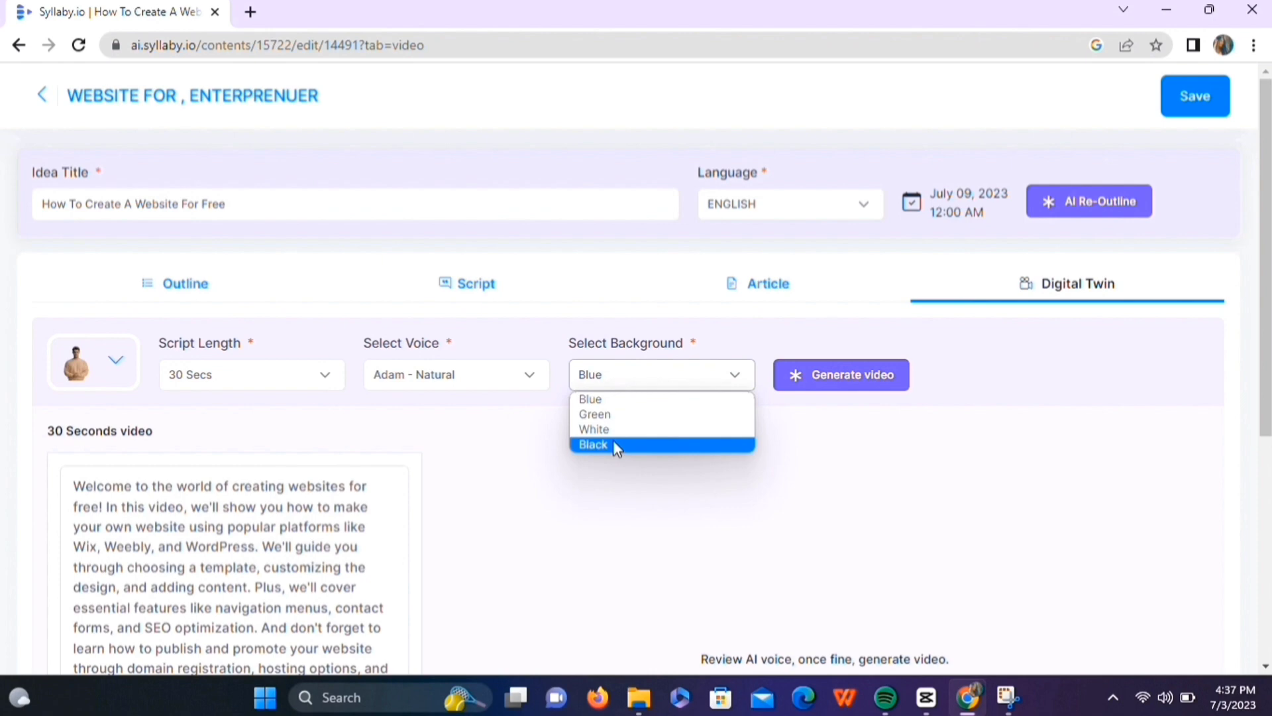
click(609, 400)
scroll(344, 501, down, 3)
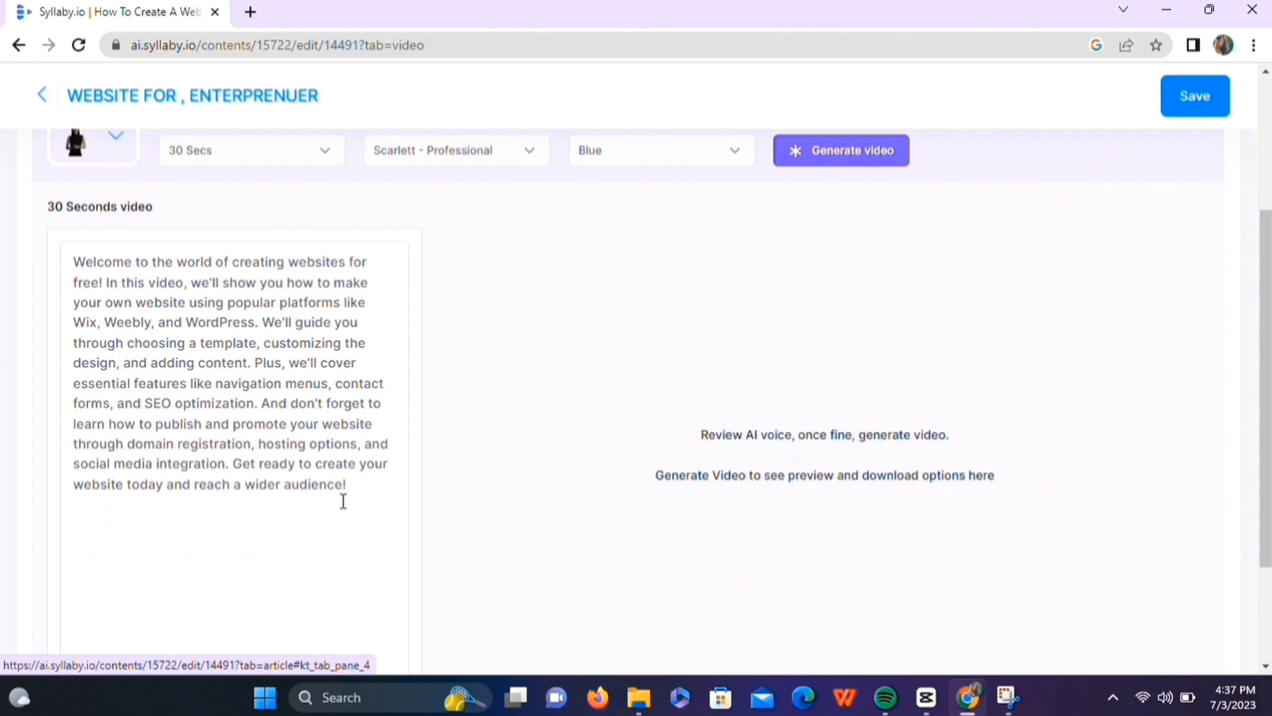
scroll(344, 502, up, 3)
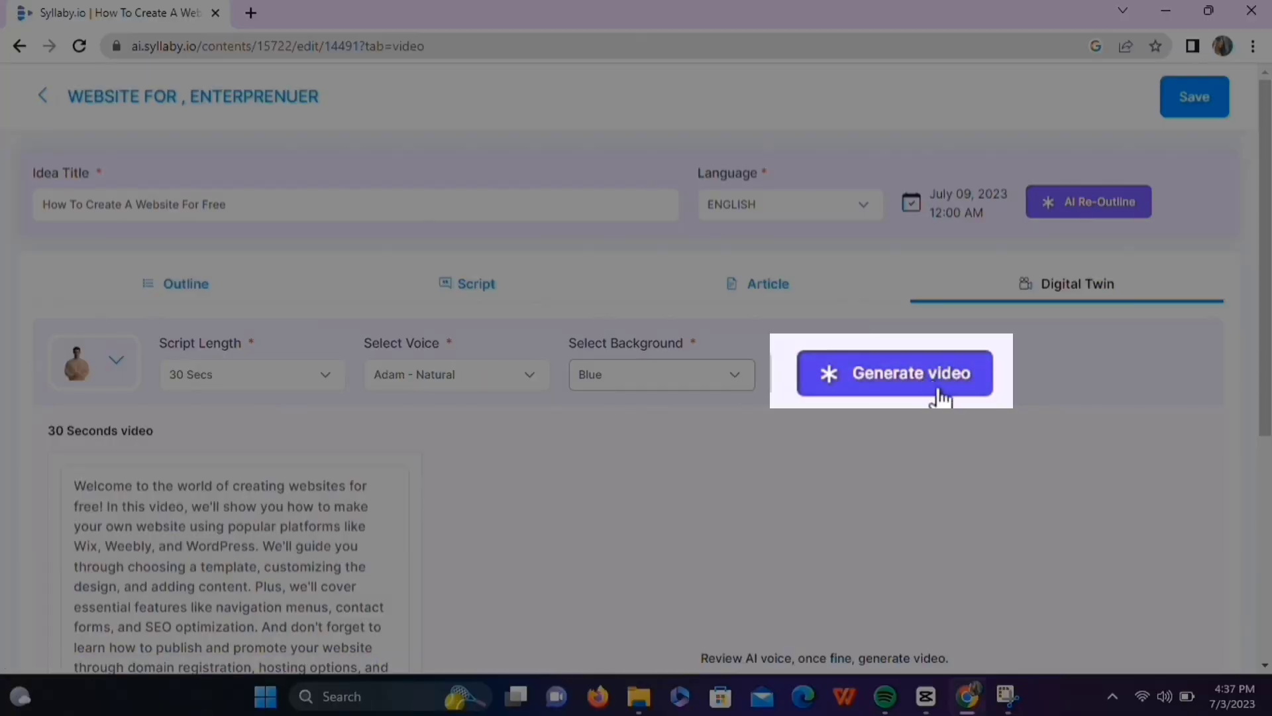
Generate the Digital Twin video and check its progress, which reports it still in progress
click(921, 366)
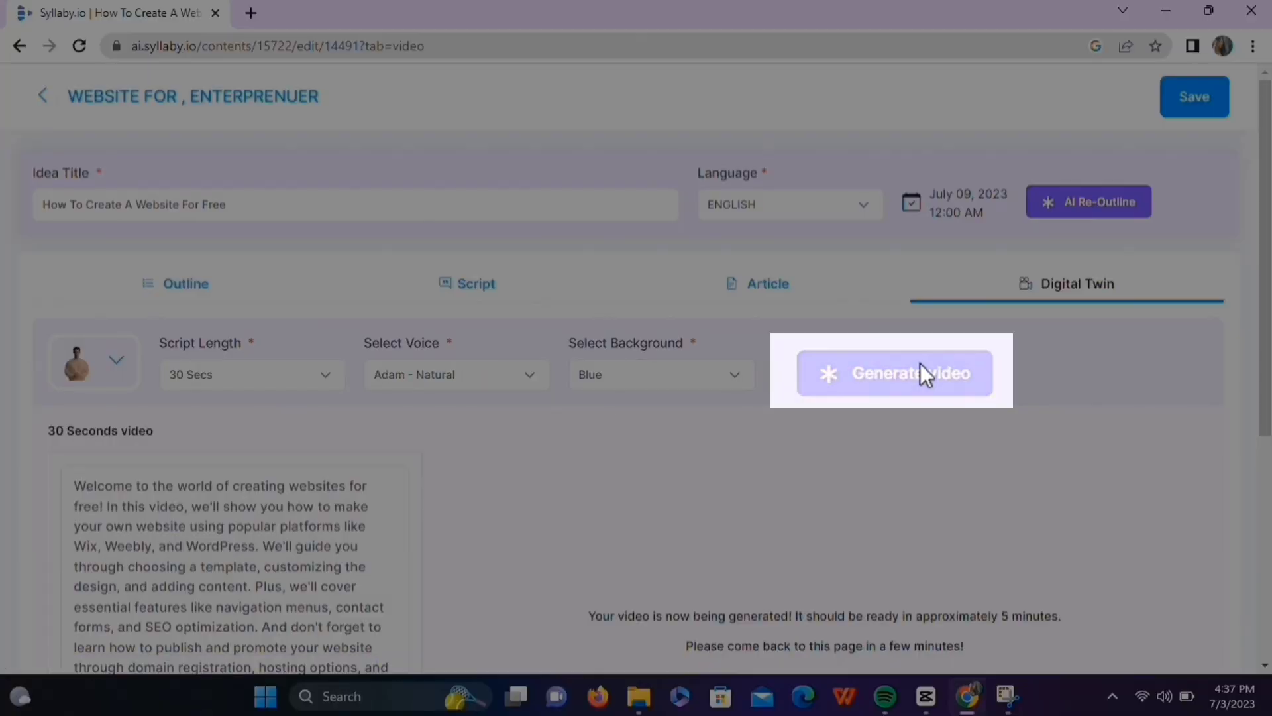
scroll(858, 368, down, 3)
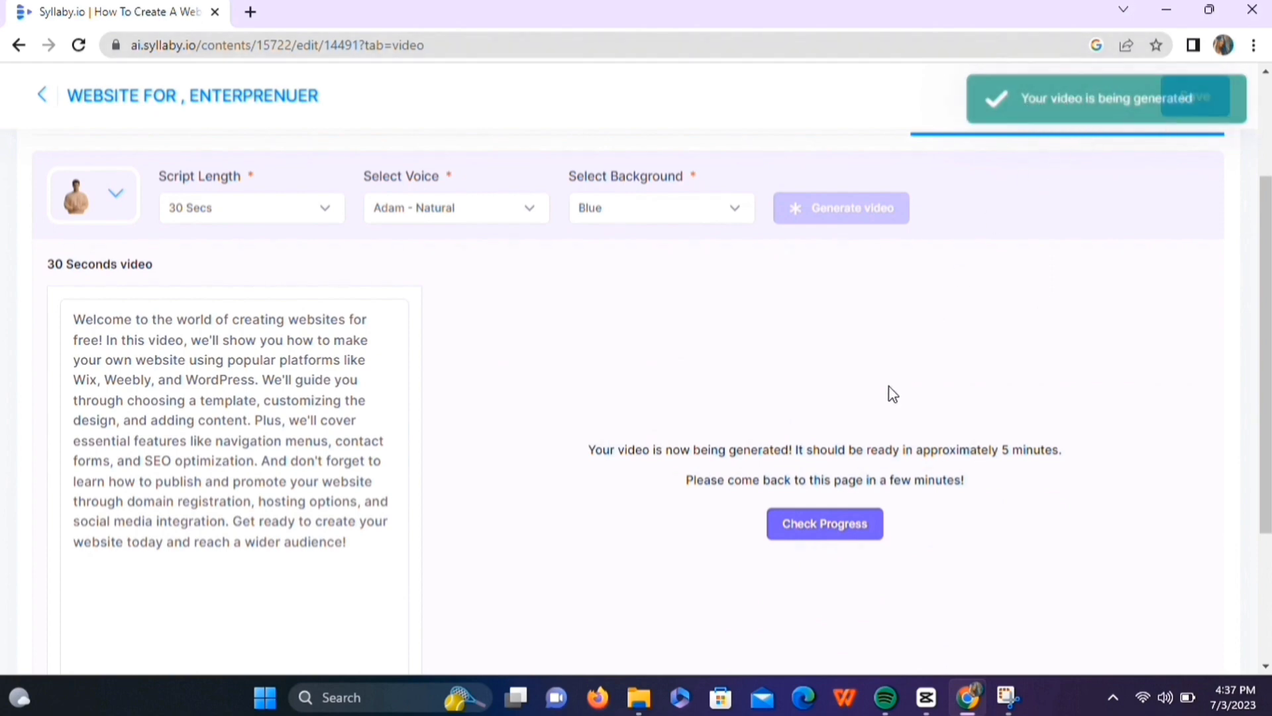
click(806, 534)
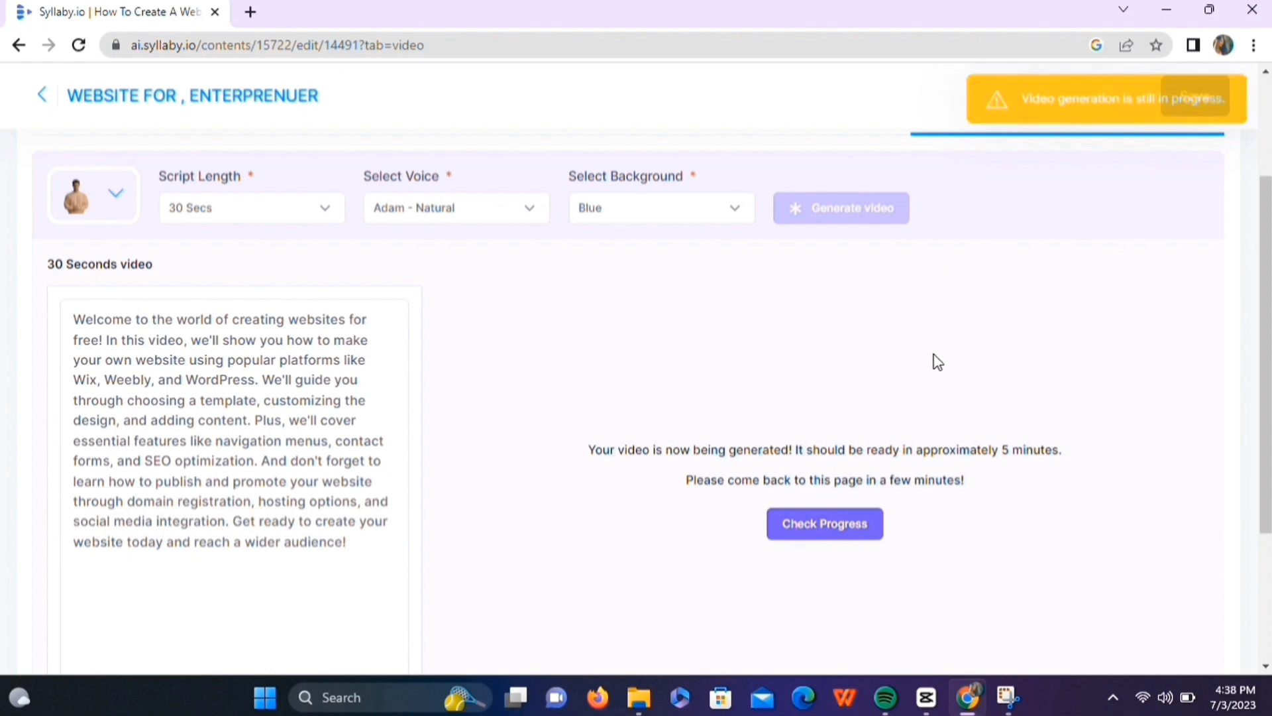
scroll(934, 357, up, 2)
scroll(934, 359, up, 2)
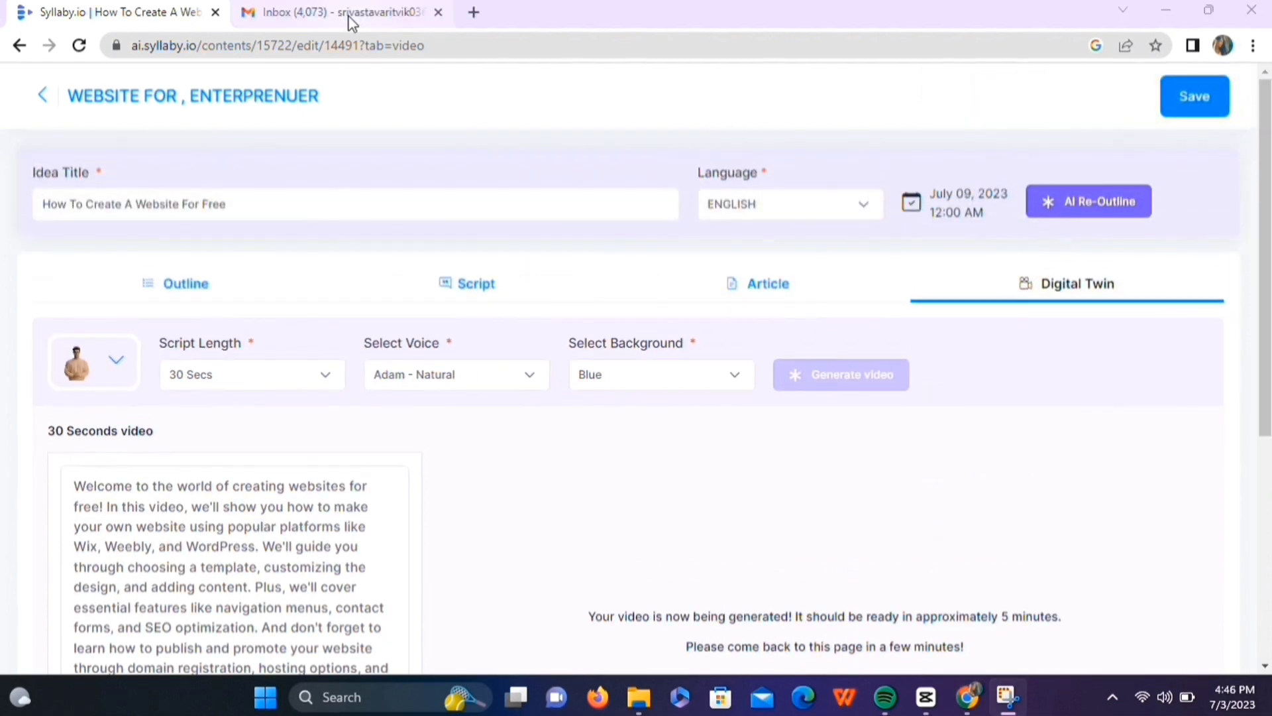
Open Syllaby's Video Ready email in Gmail and play the finished avatar video
click(347, 19)
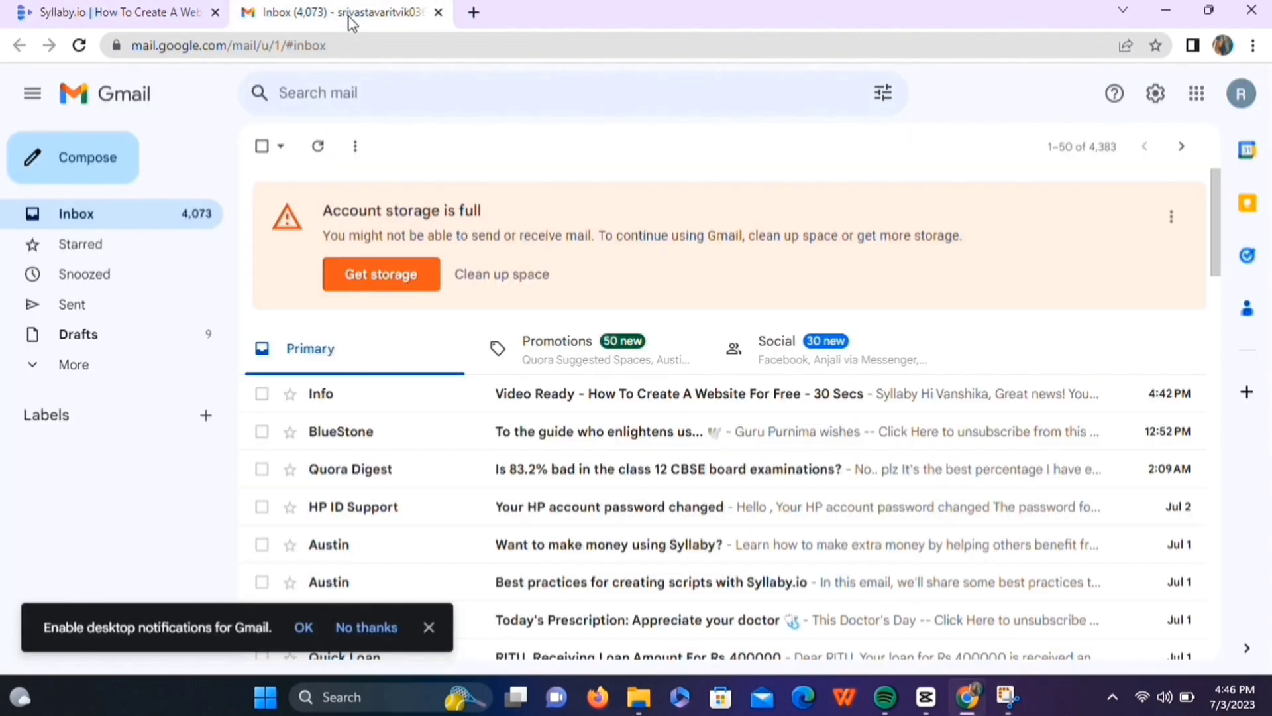
click(561, 398)
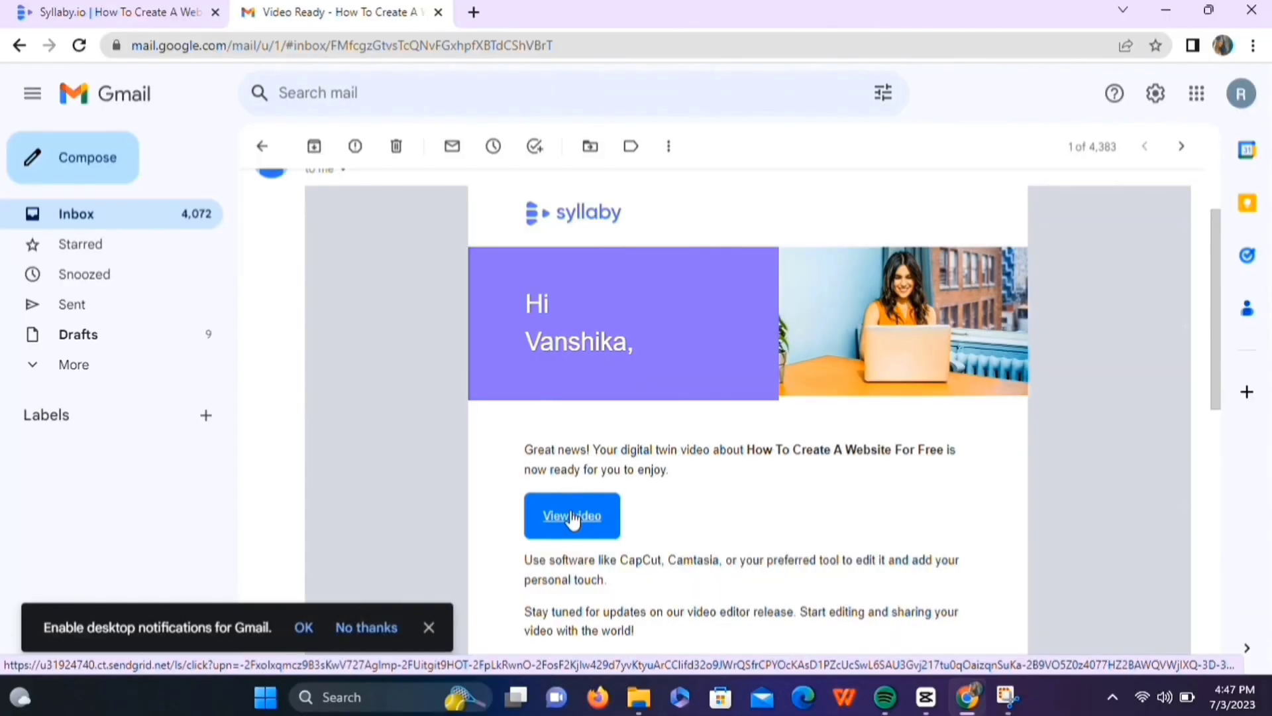
click(570, 517)
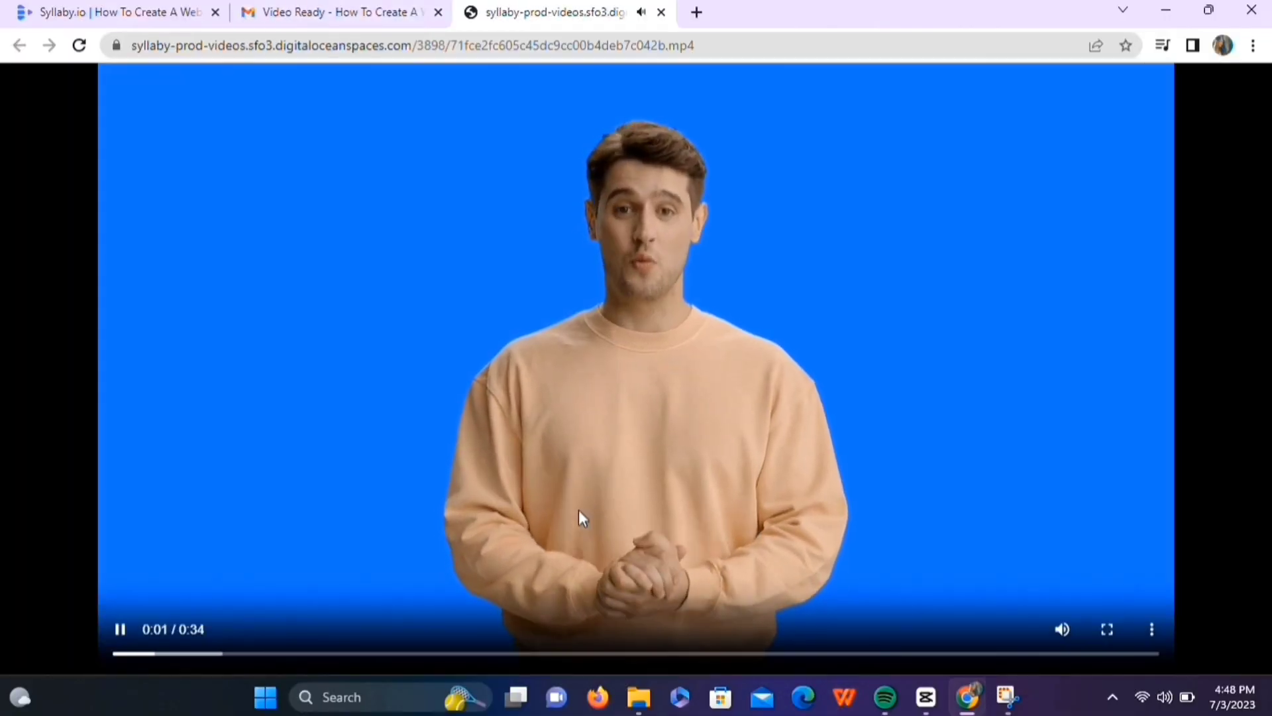
Download the 12.5 MB avatar video as an MP4 and return to the Syllaby tab
click(1153, 626)
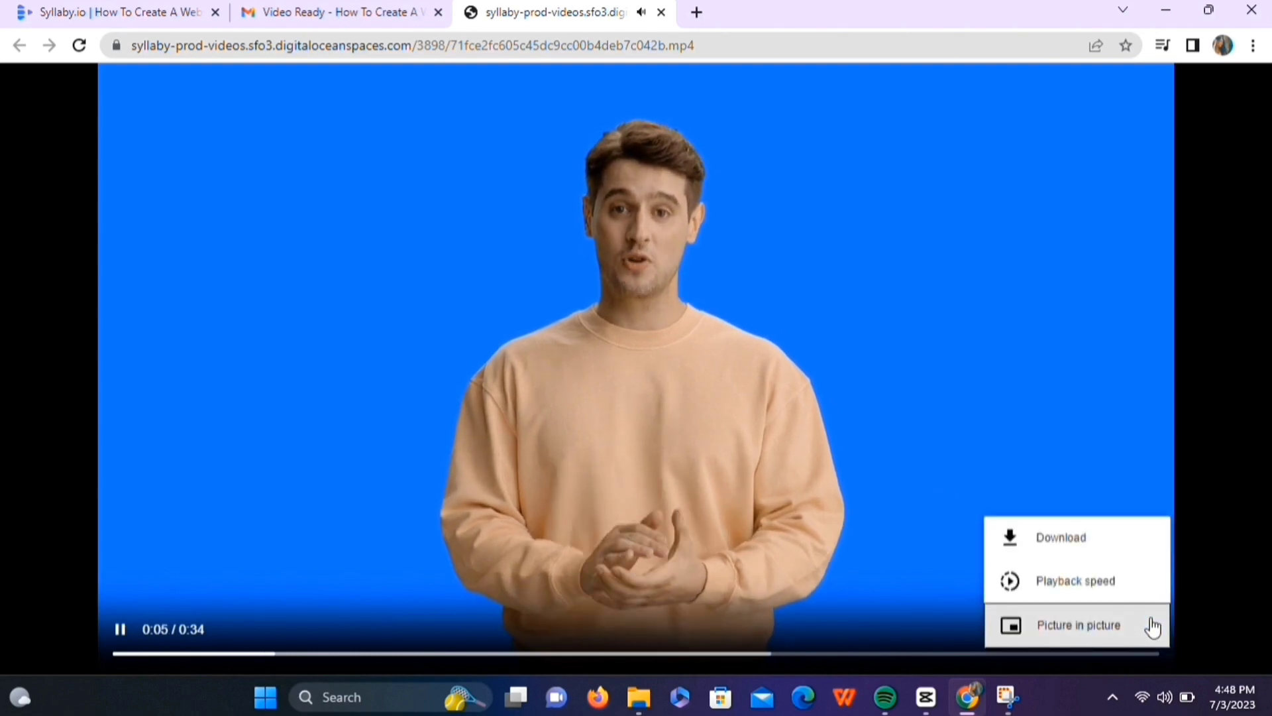
click(1095, 547)
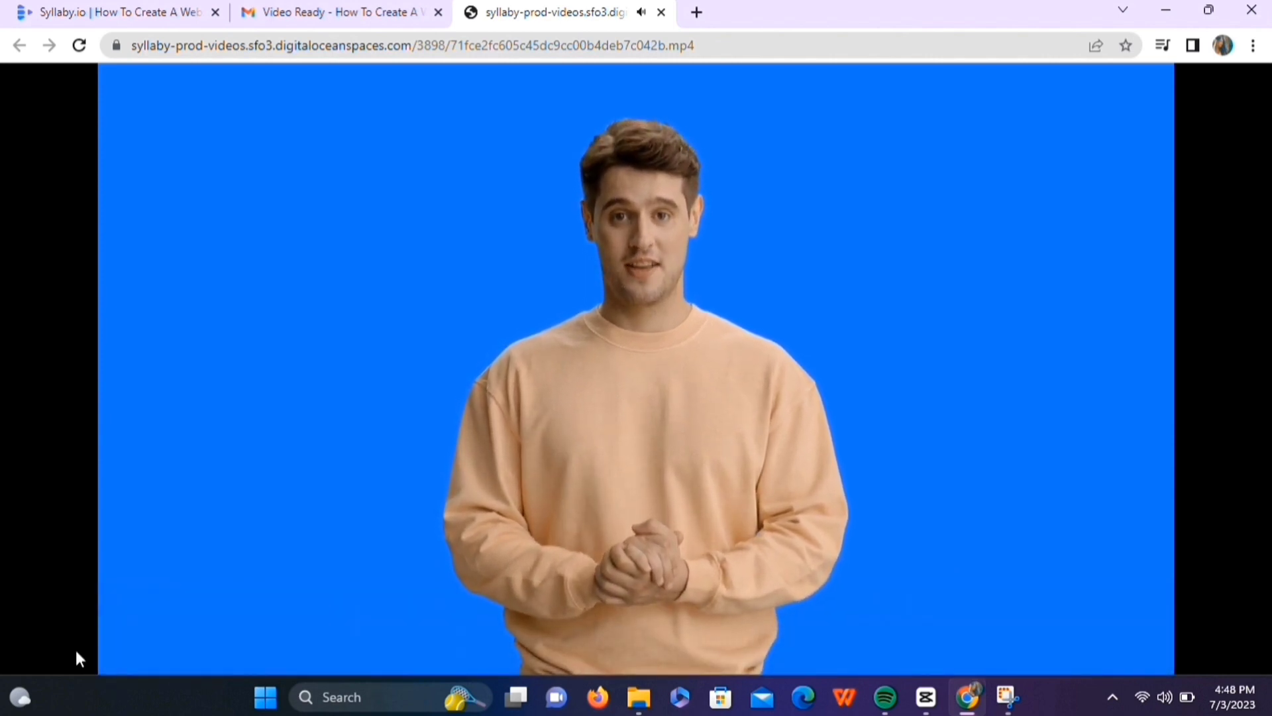
key(ctrl+s)
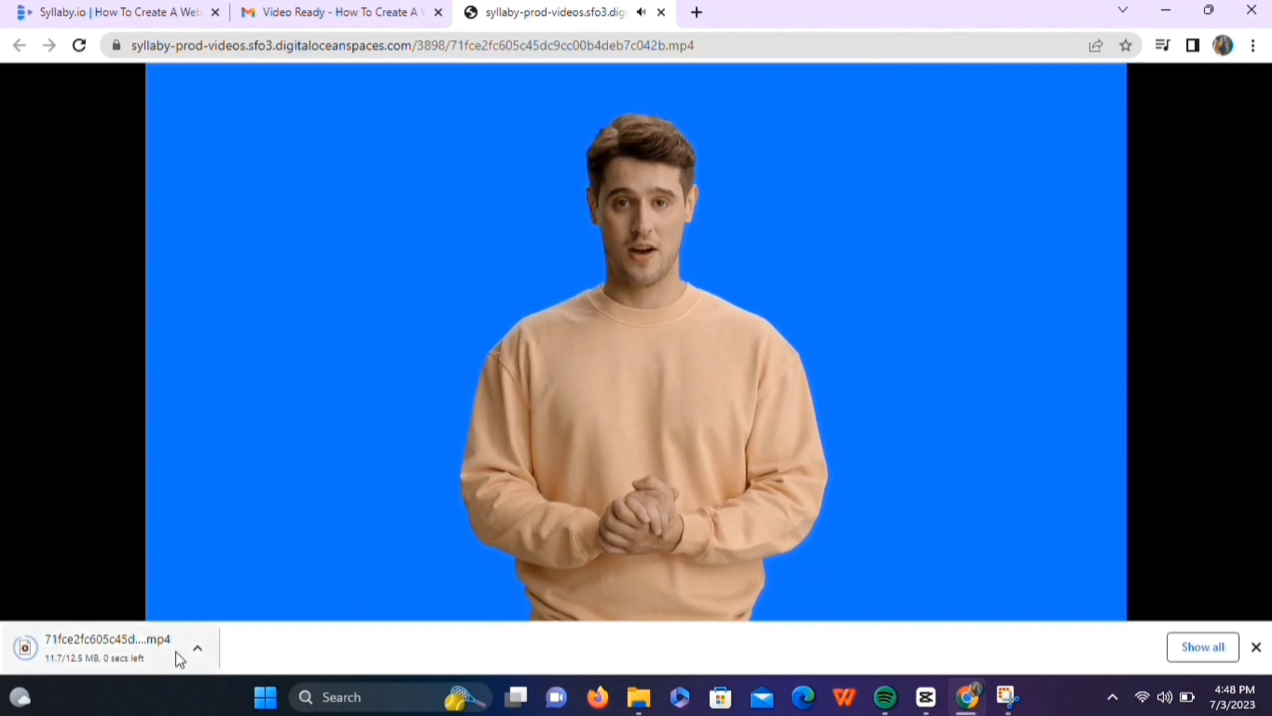
click(165, 20)
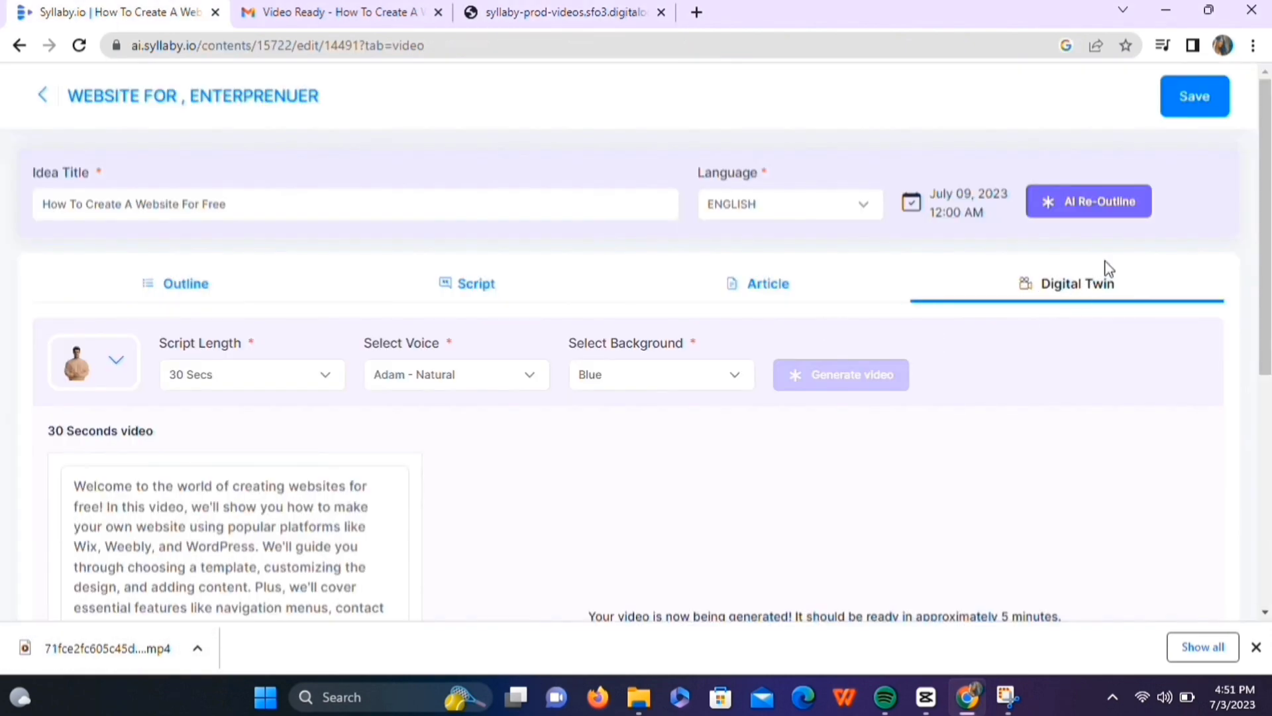
Save the content item and go back to the content calendar
click(1207, 100)
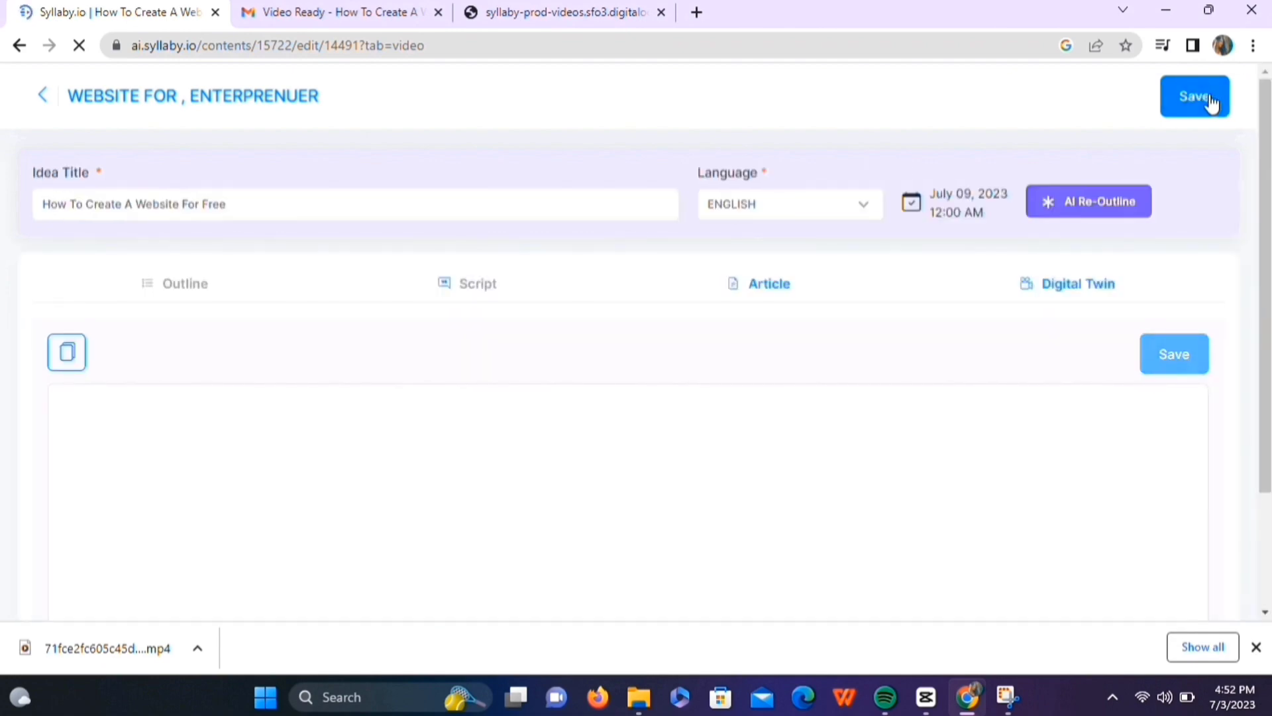
click(43, 96)
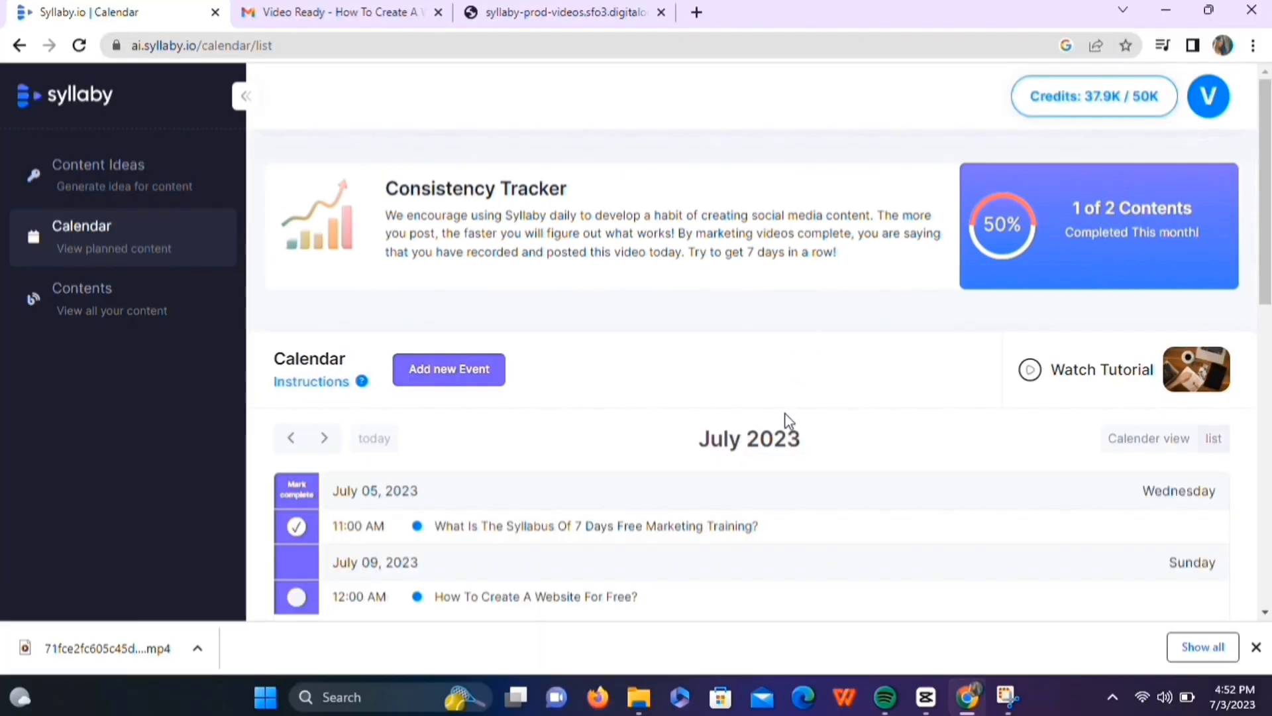
scroll(788, 420, down, 1)
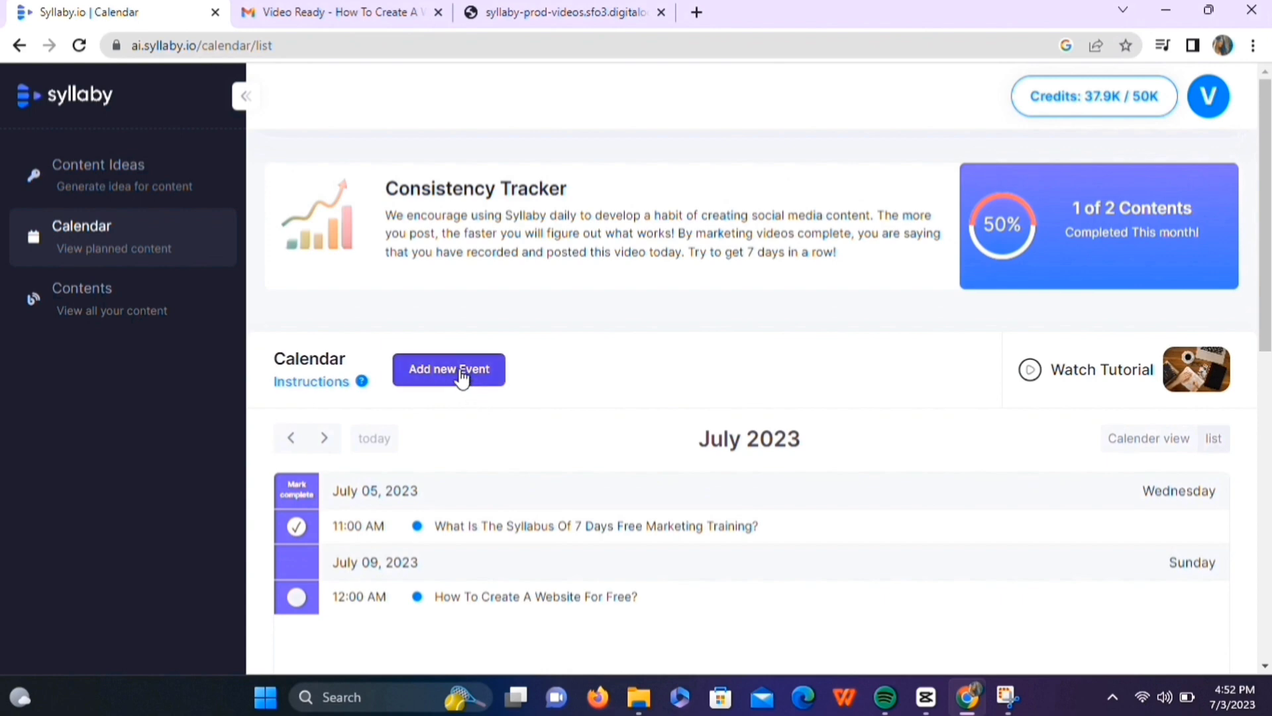
Add a calendar event titled 'IMPORTANCE OF WEB?' for July 03, 2023
click(461, 371)
click(512, 341)
text(WESI)
key(BackSpace)
key(BackSpace)
key(BackSpace)
key(BackSpace)
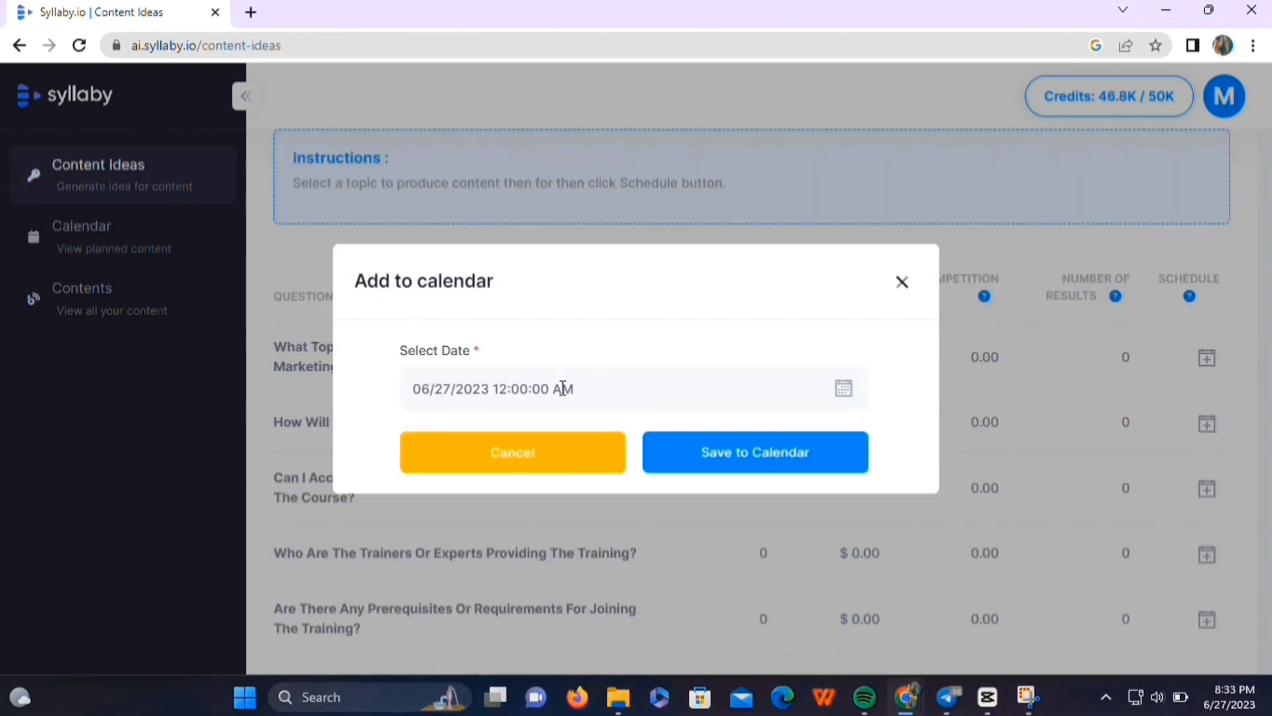
click(775, 453)
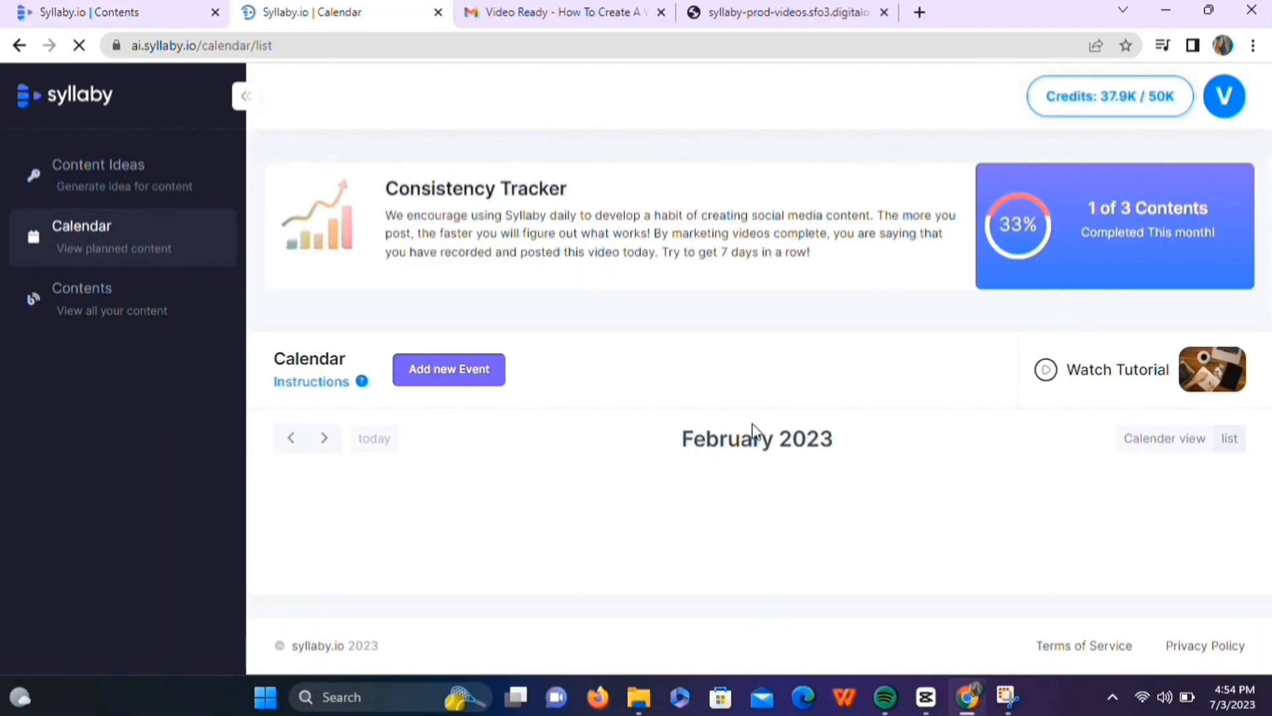
scroll(794, 463, down, 3)
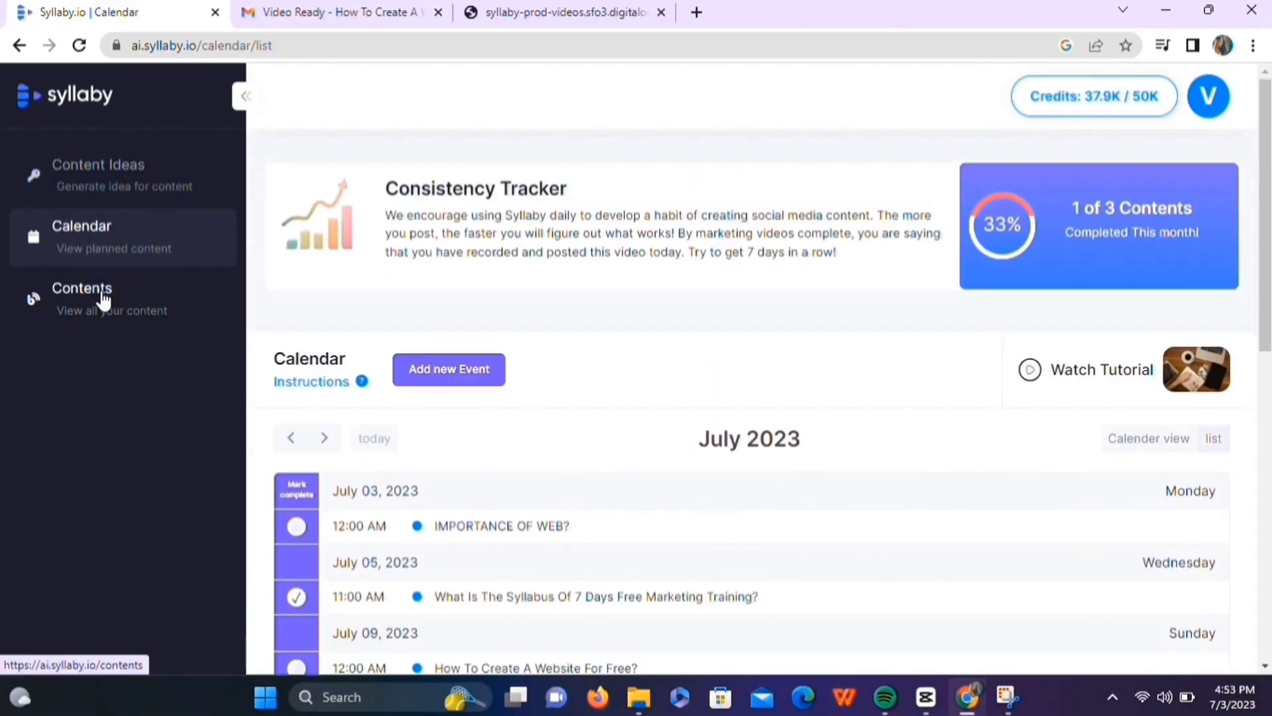
click(104, 298)
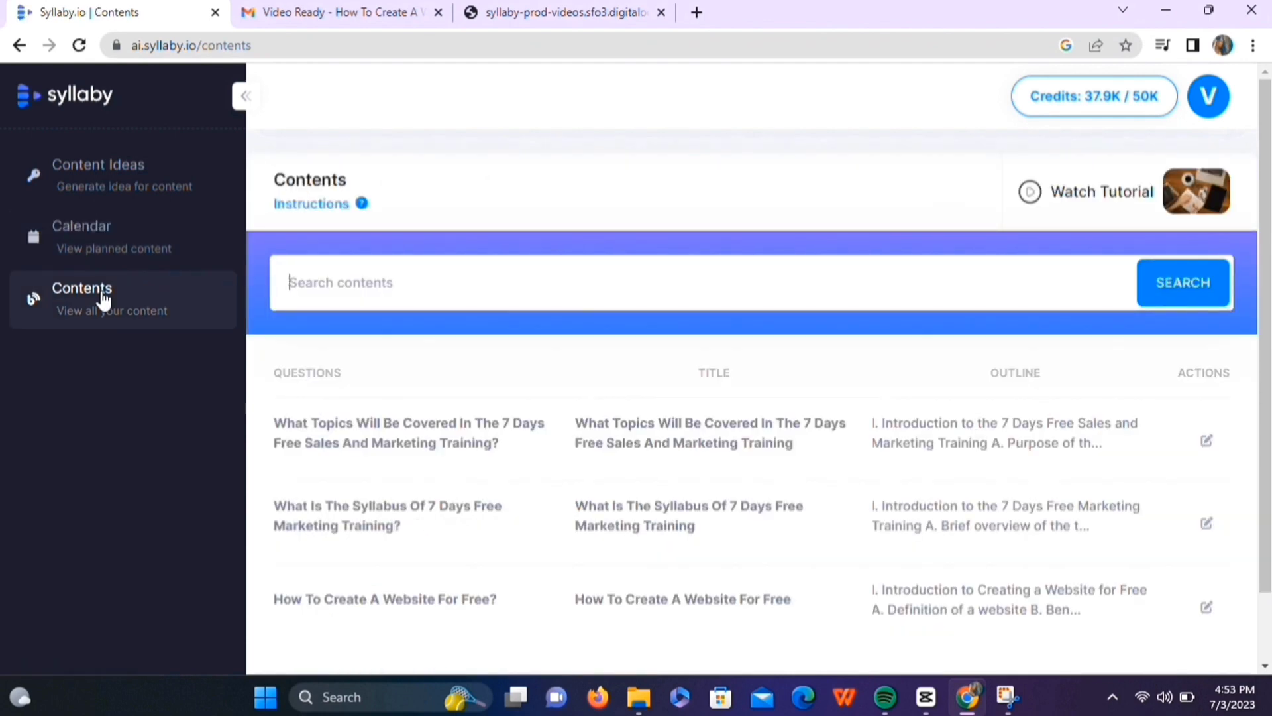
scroll(520, 471, down, 2)
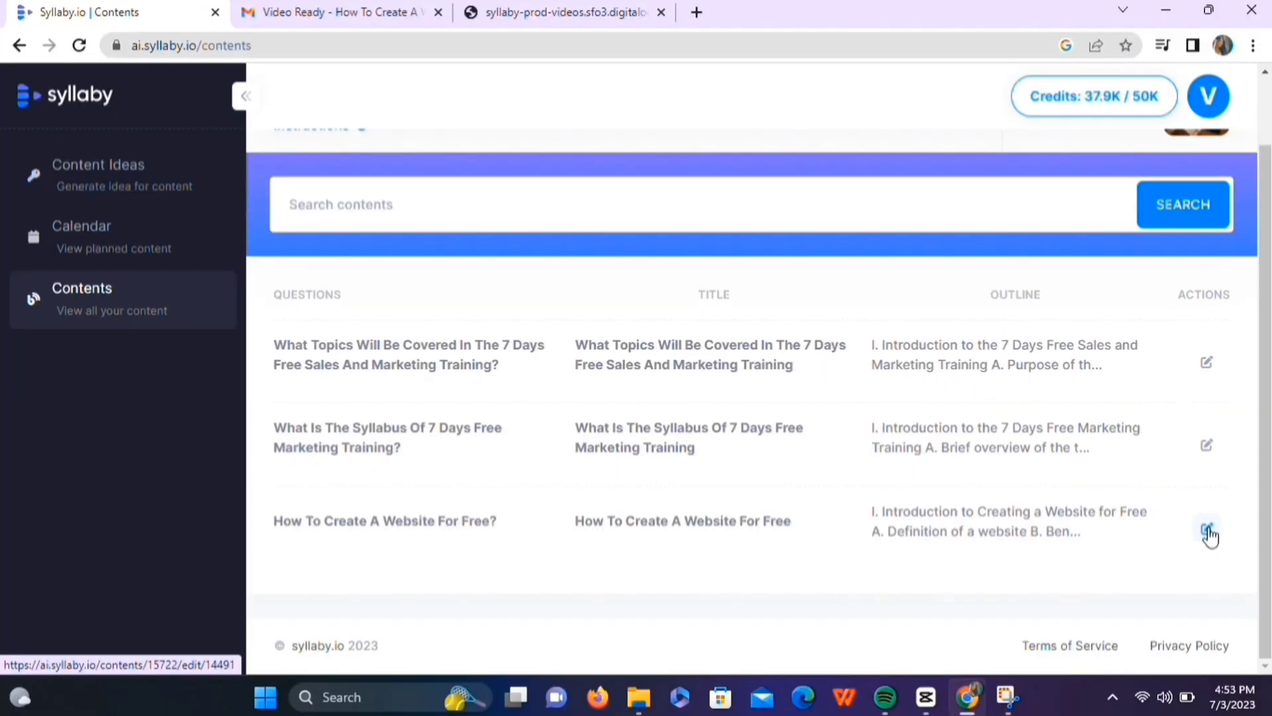
click(1208, 532)
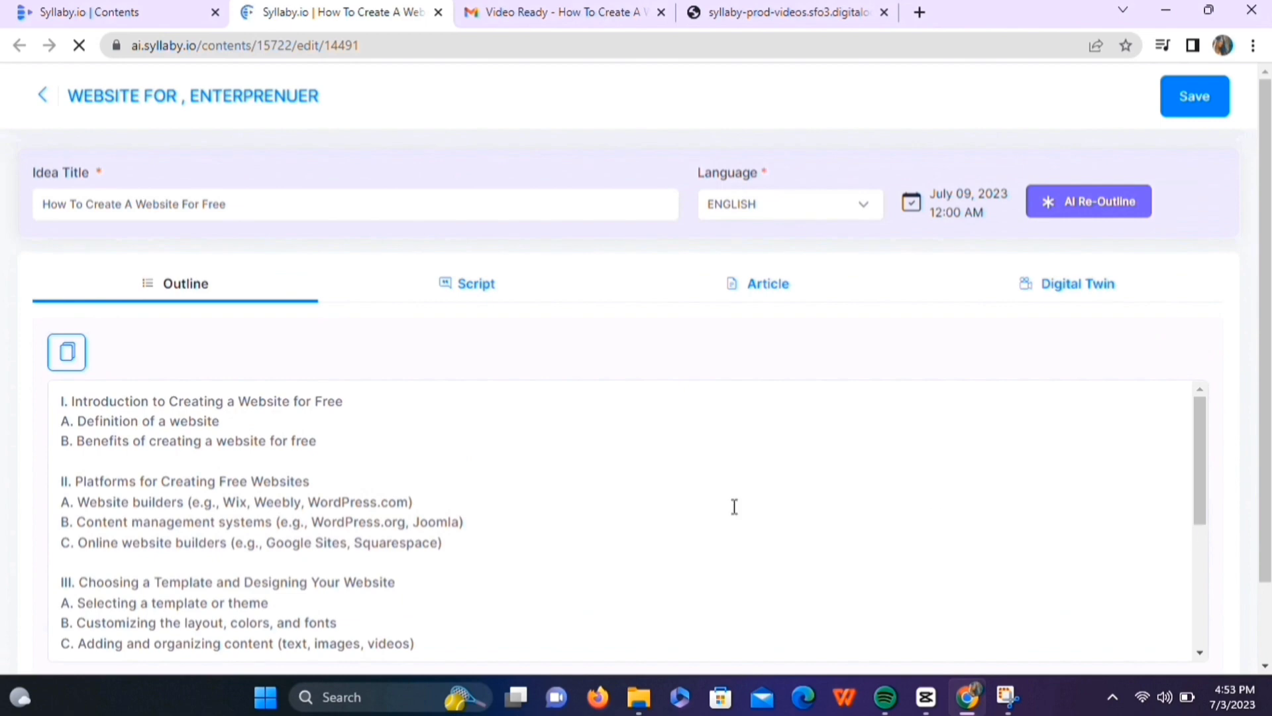
click(44, 92)
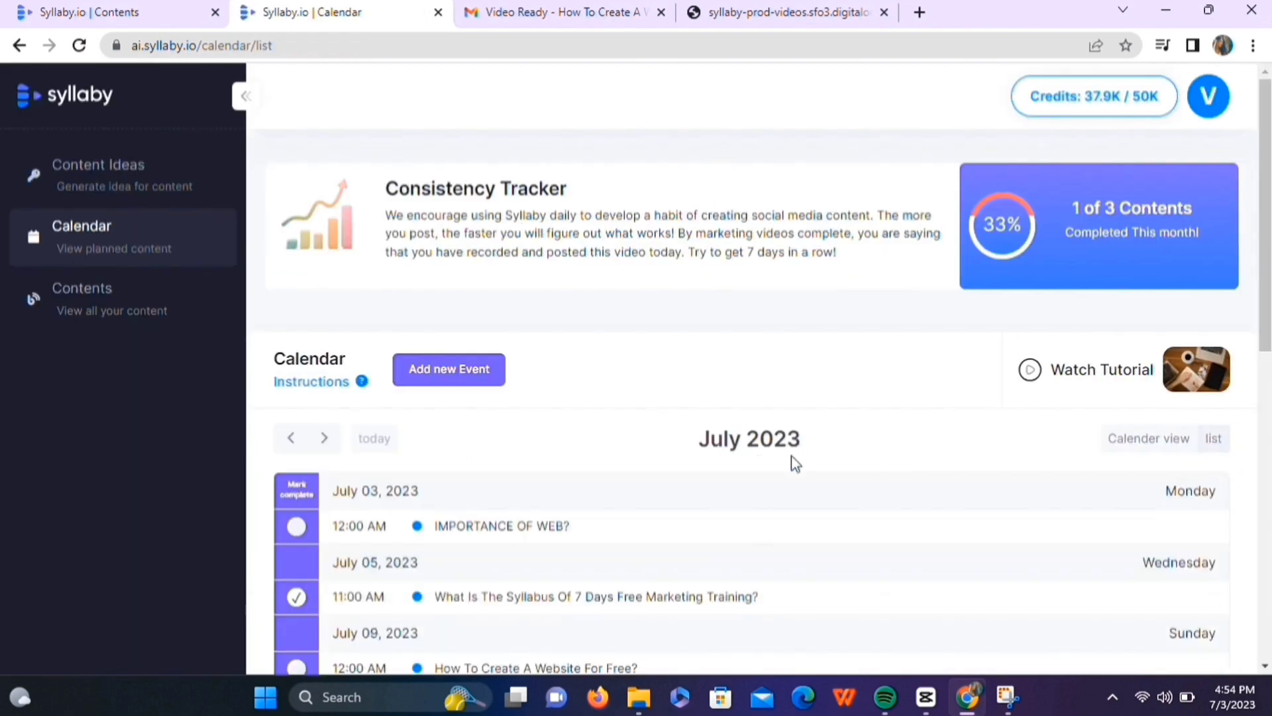
Tick Mark complete for the July 03 and July 09 calendar entries
scroll(793, 458, down, 2)
click(295, 320)
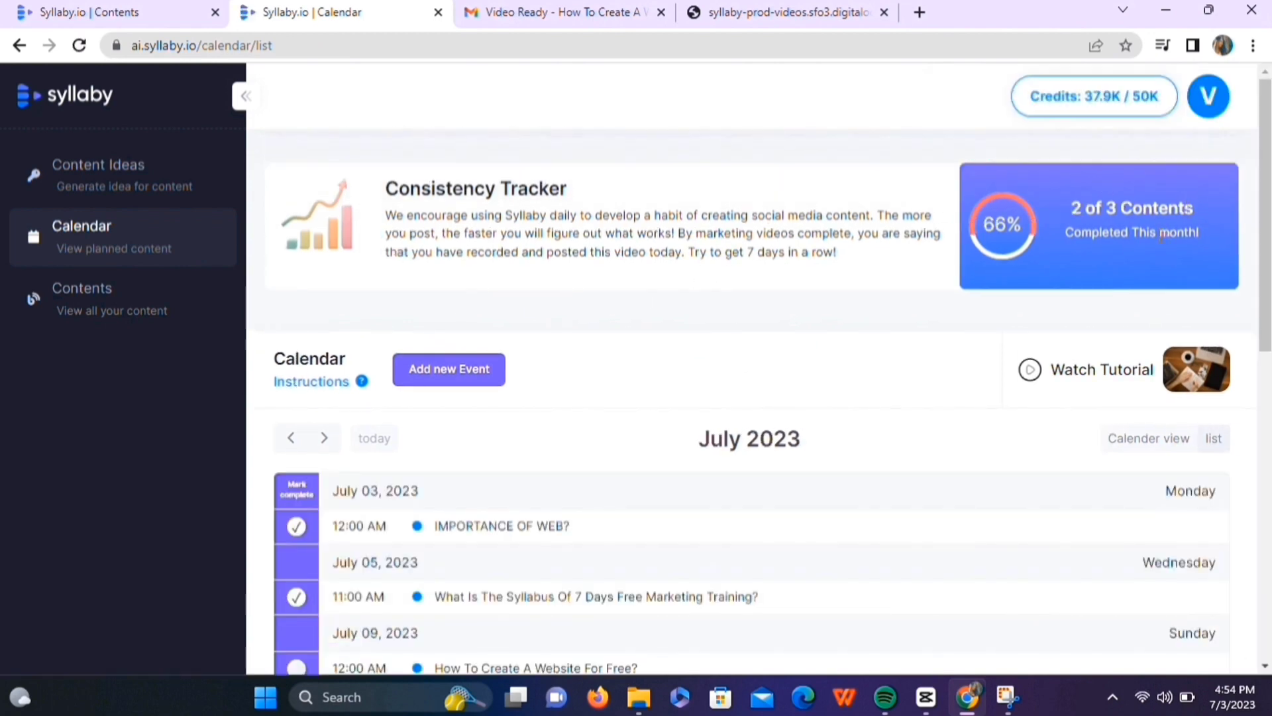
scroll(852, 324, down, 4)
click(295, 390)
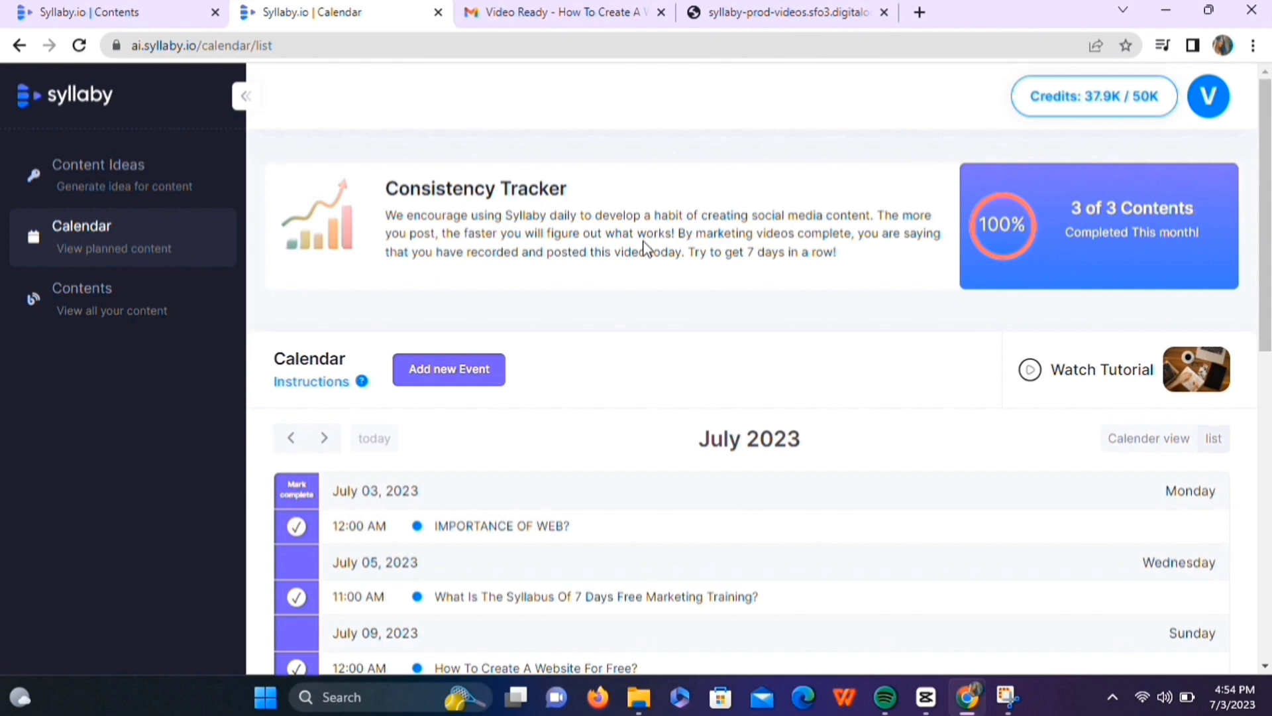
scroll(643, 249, down, 2)
scroll(642, 249, up, 2)
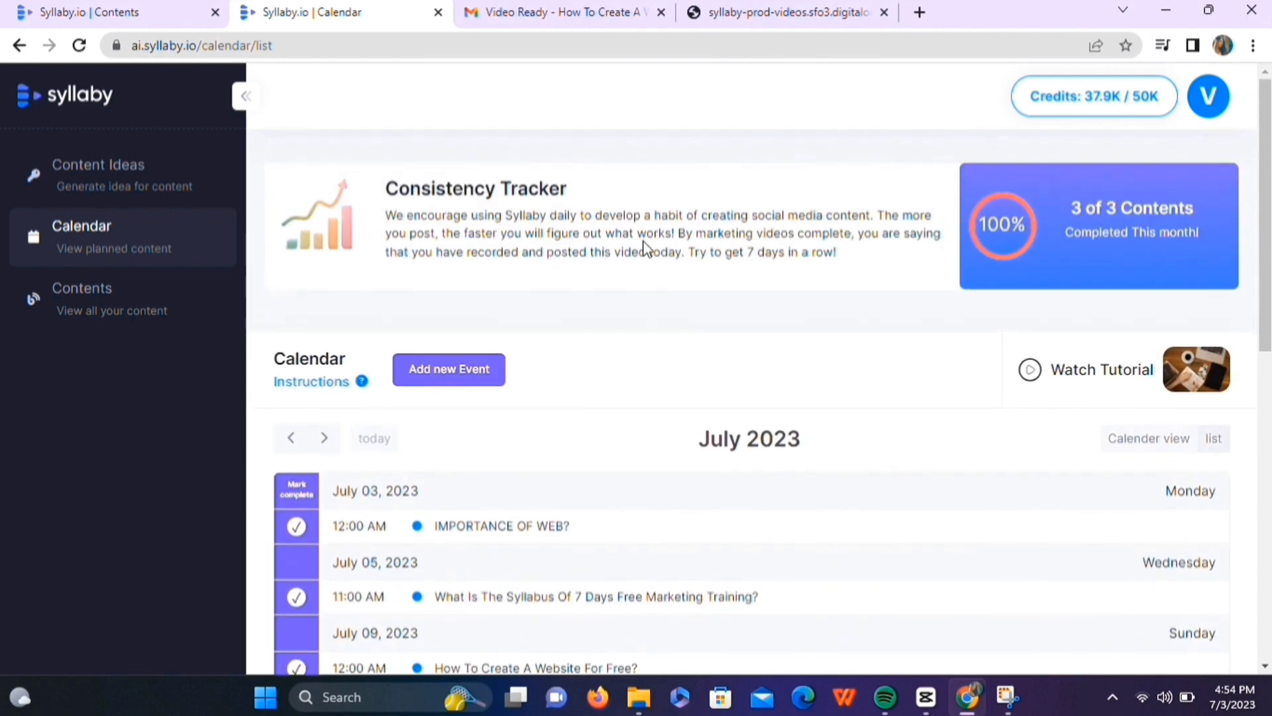